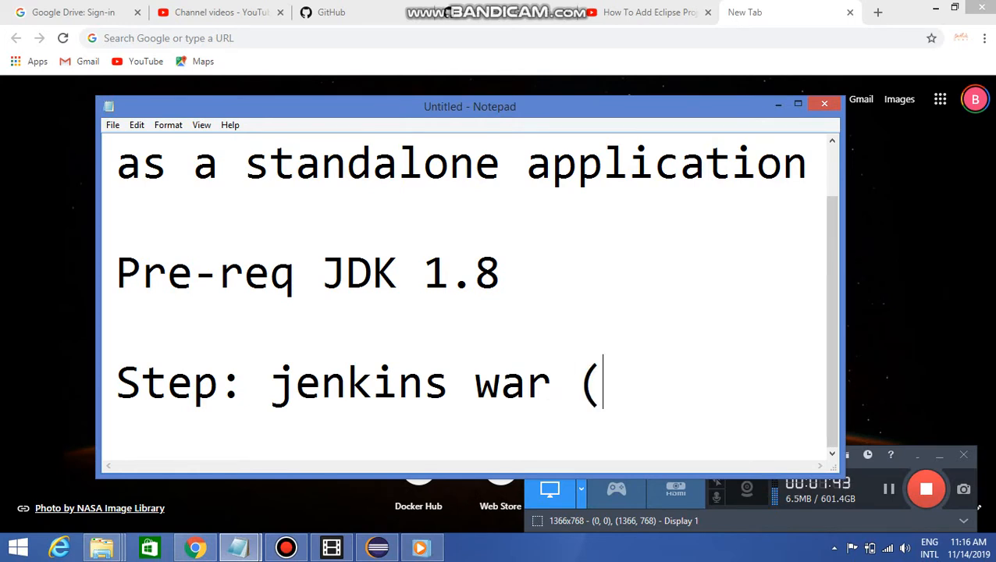
Complete the Step line in the Notepad note so it reads "Step: jenkins war (1.x, 2.x)"
text(1.x)
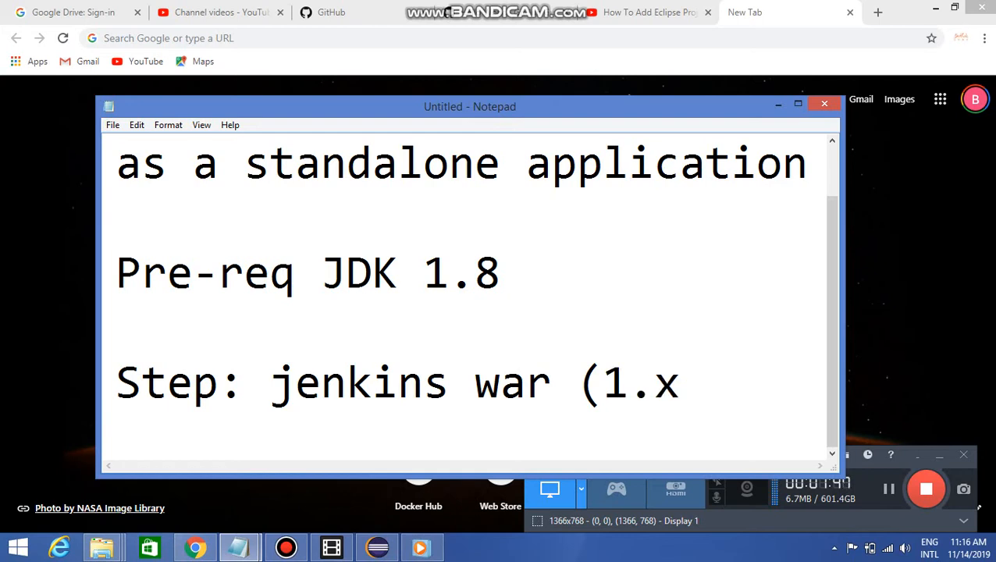
text(, 2.x))
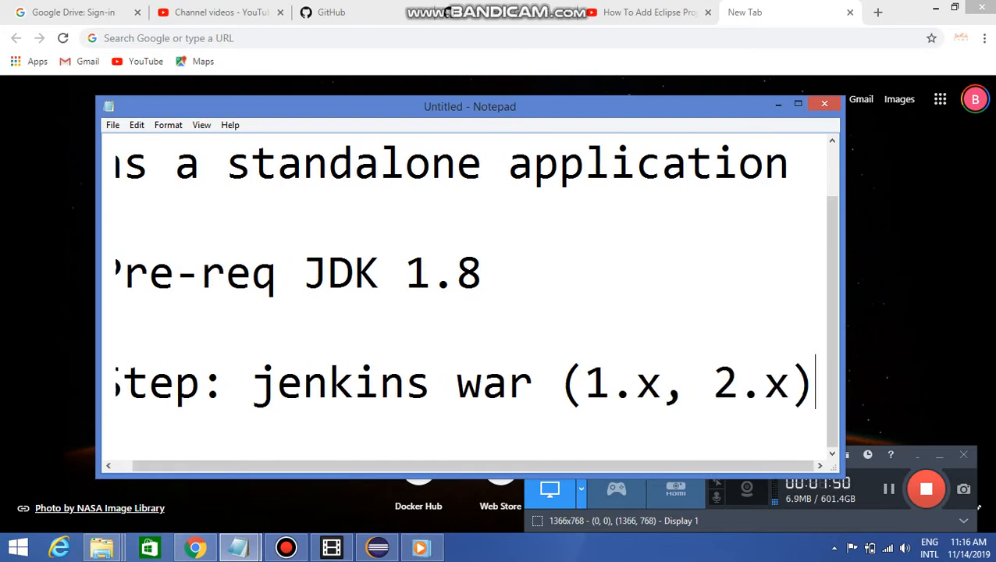
key(Return)
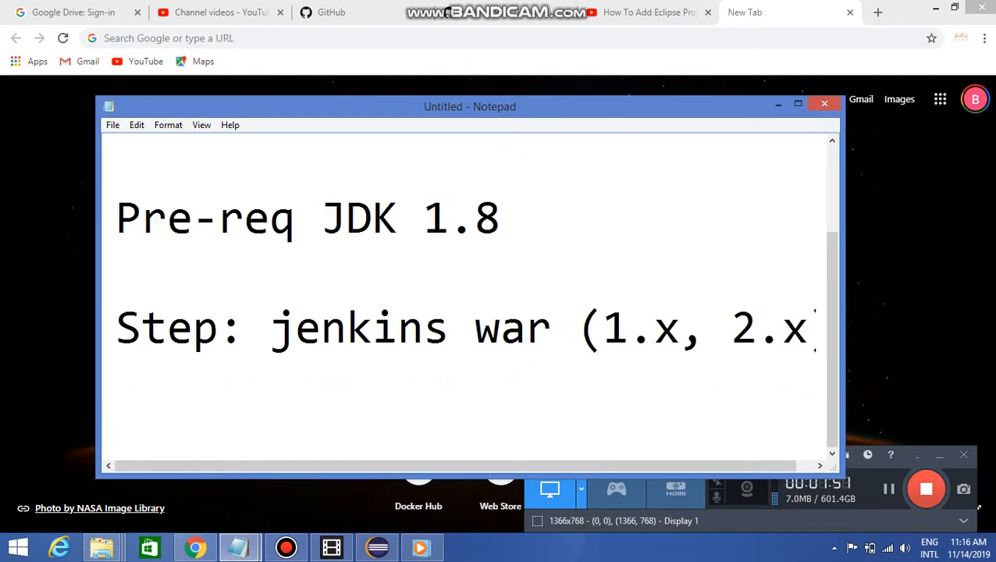
Add a separate "Jenkins-X" line below the jenkins war line in the note and delete it again
key(Return)
text(Jen)
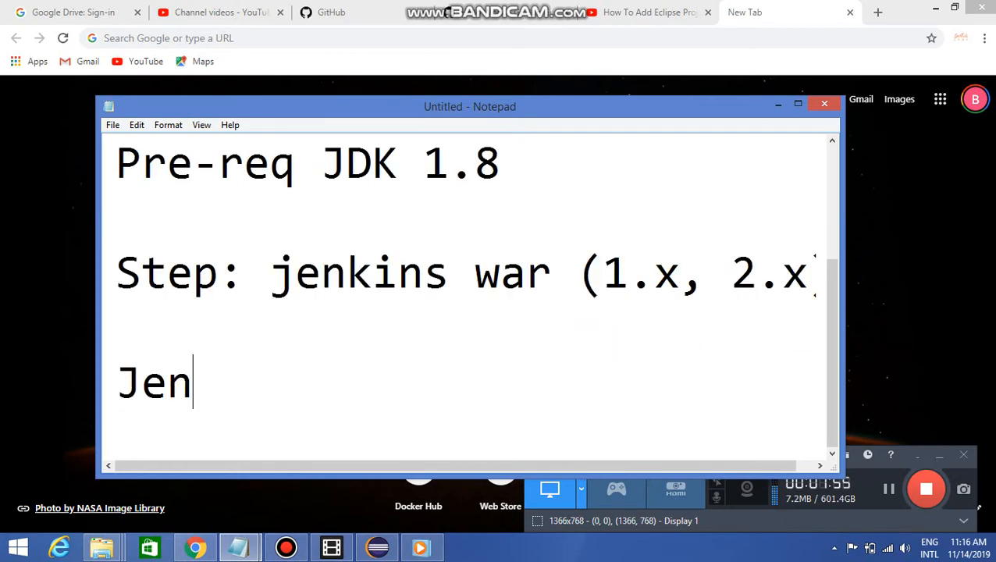
text(kins-X)
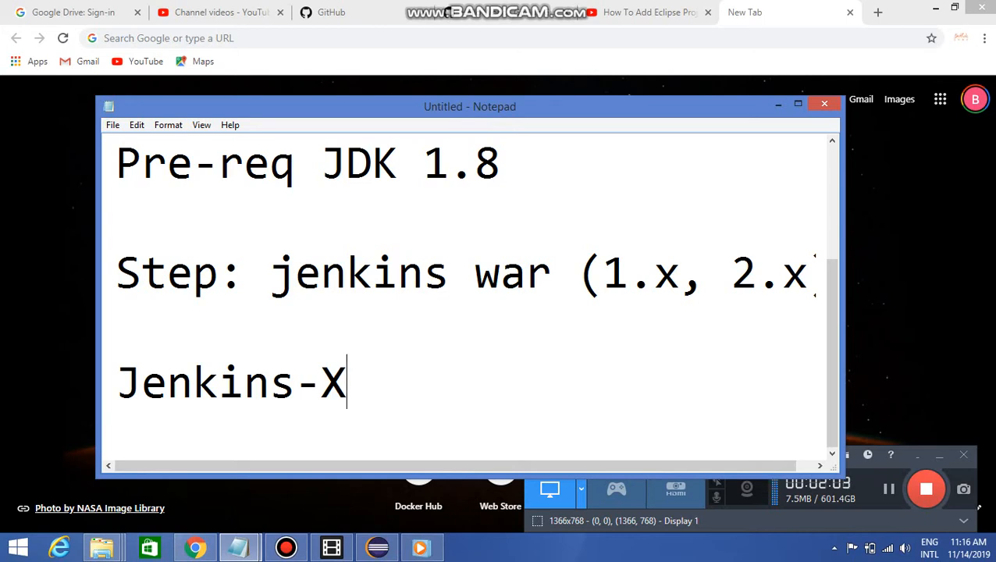
key(shift+Up)
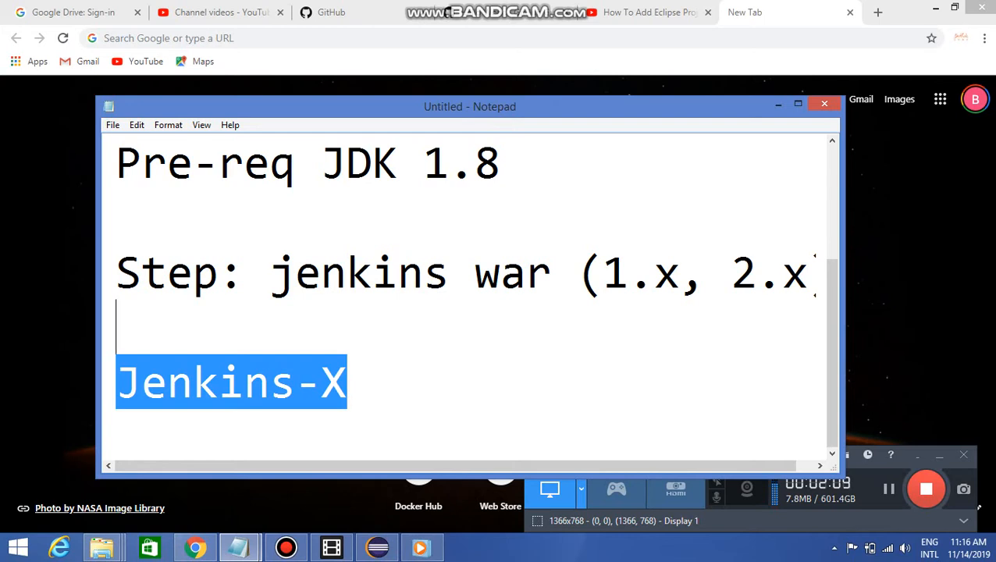
key(BackSpace)
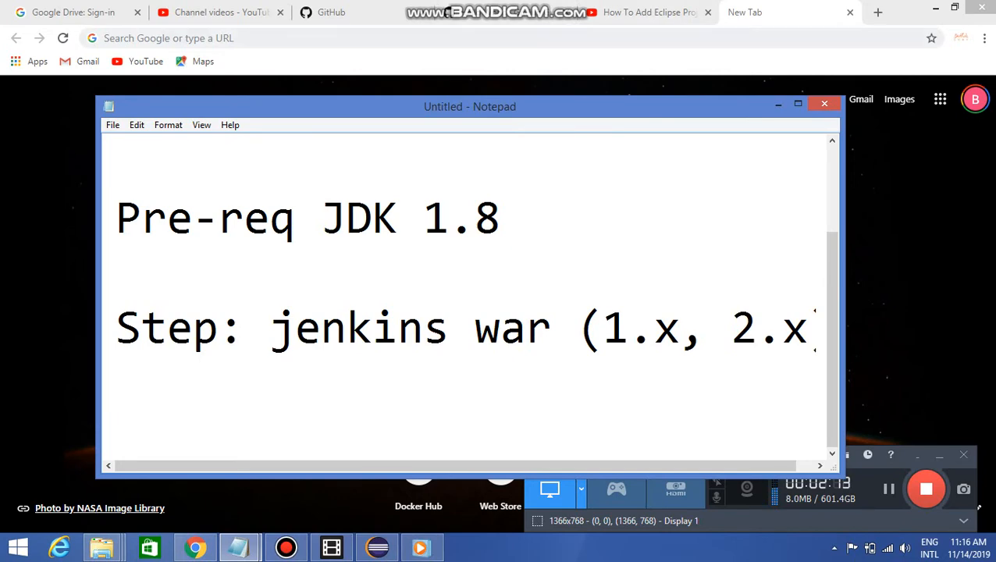
Switch to Chrome and search Google for "download jenkins war file"
key(alt+Tab)
text(downl)
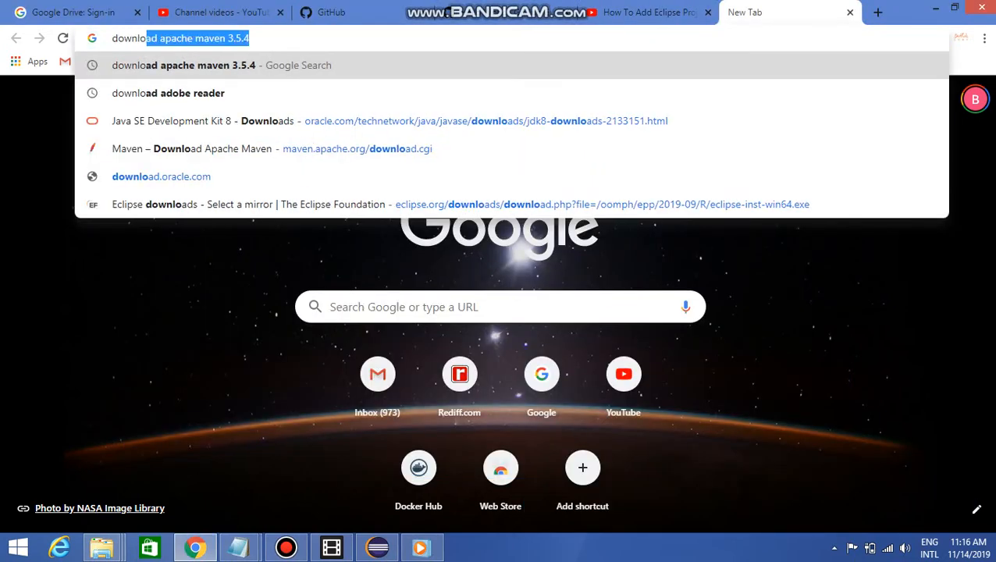
text(oad jenkins war)
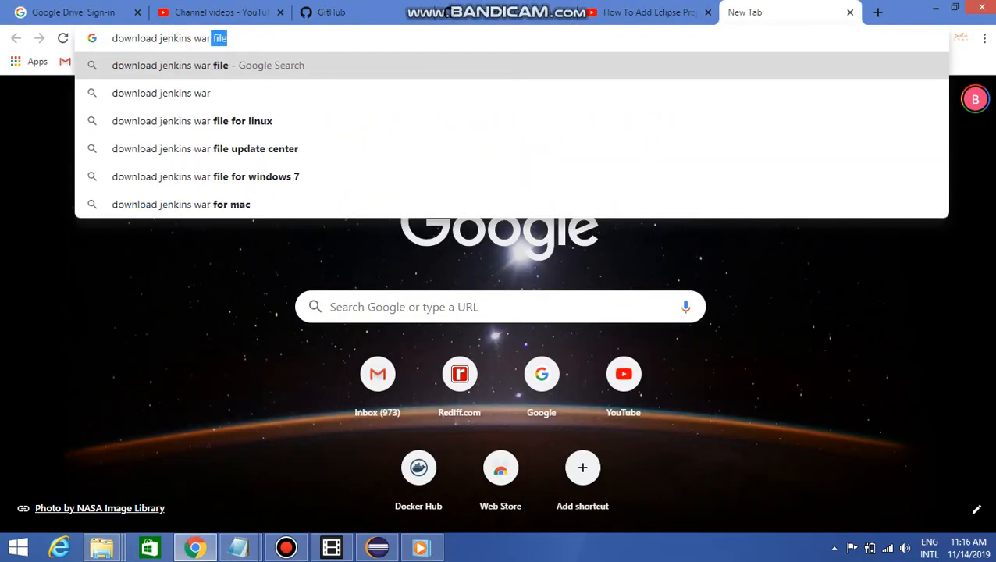
key(Return)
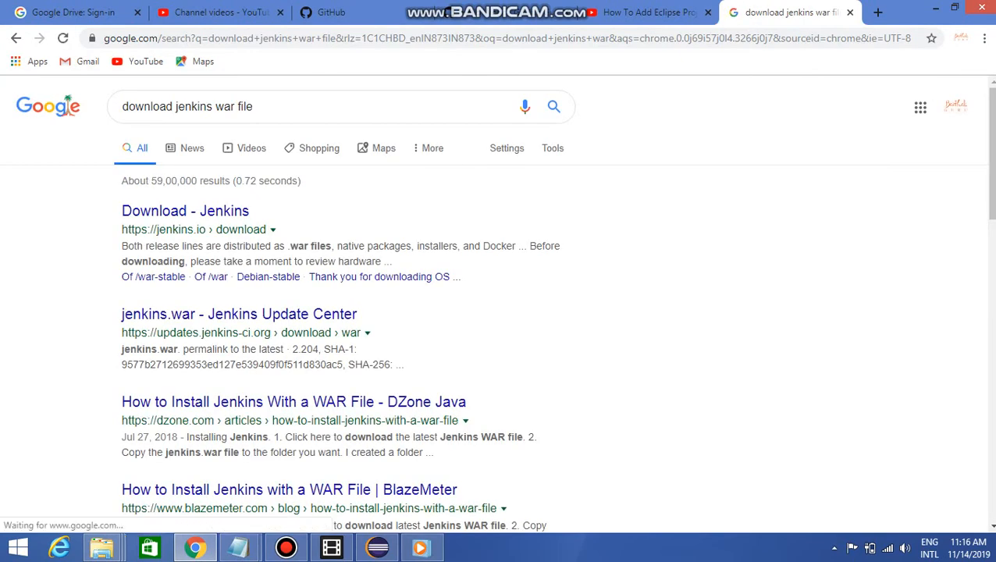
Open the Jenkins download page from the search results and download the Weekly Jenkins 2.204 package for Windows
click(185, 211)
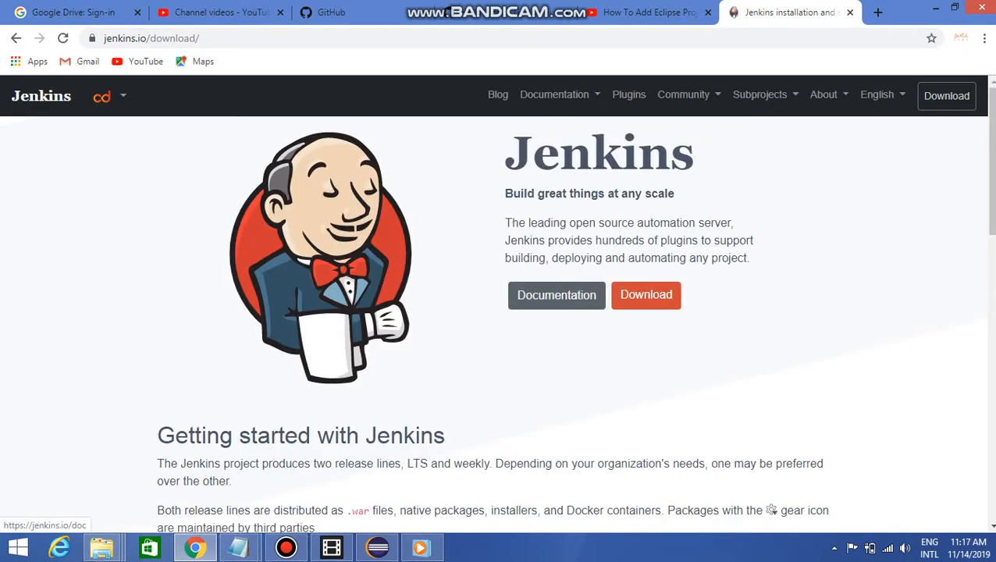
scroll(772, 275, down, 3)
scroll(498, 312, down, 2)
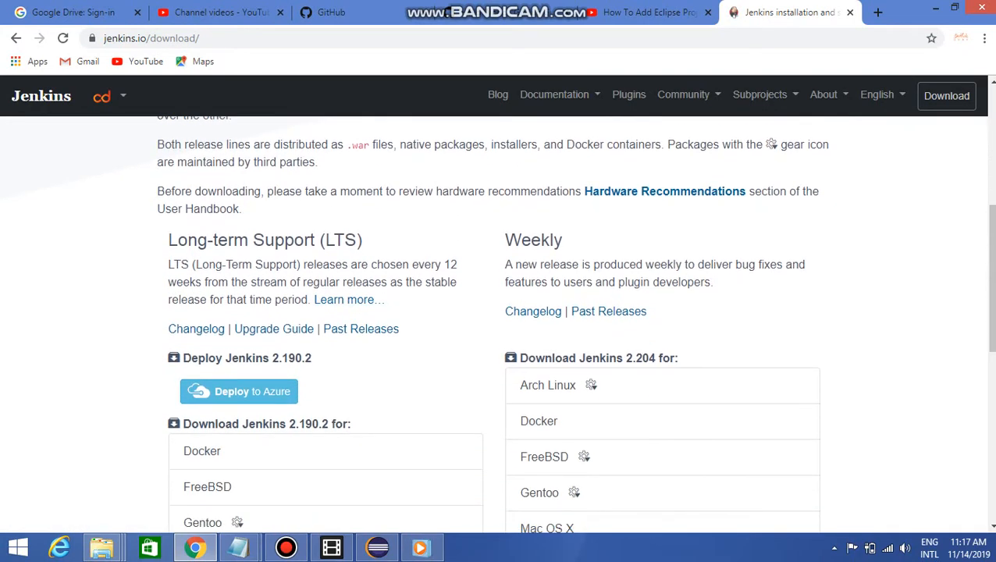
scroll(664, 242, down, 2)
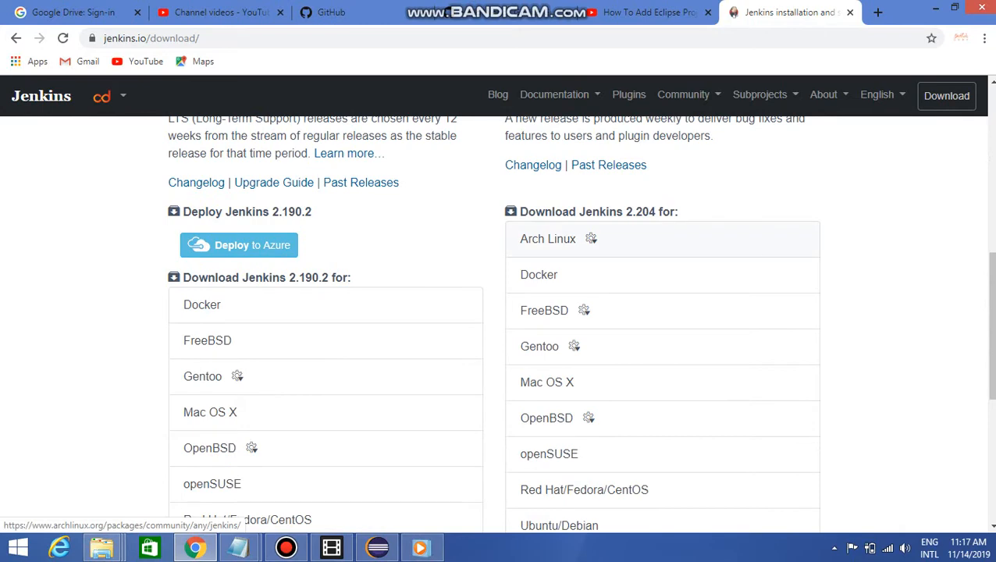
scroll(663, 242, down, 2)
scroll(664, 242, up, 2)
scroll(497, 318, down, 4)
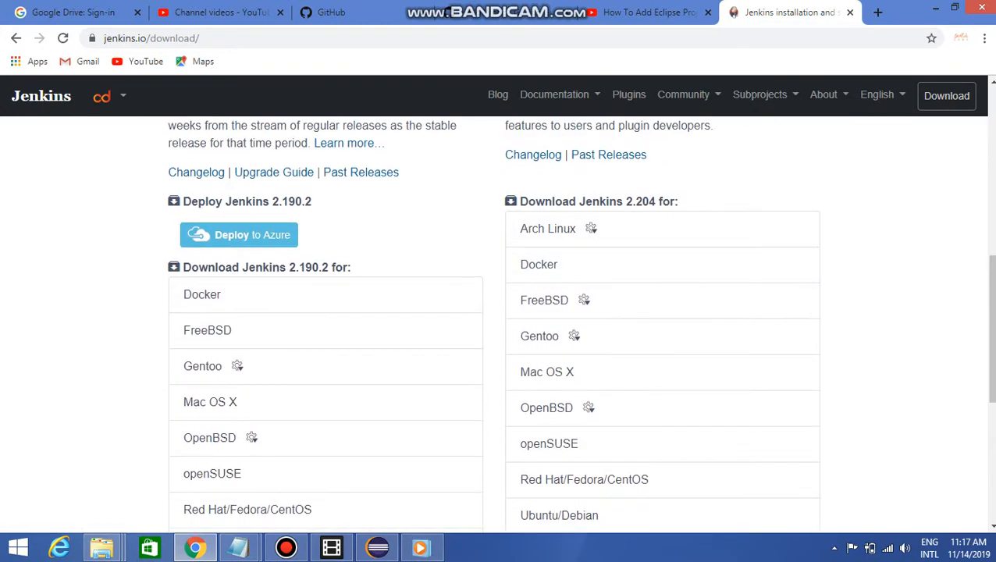
scroll(497, 317, up, 7)
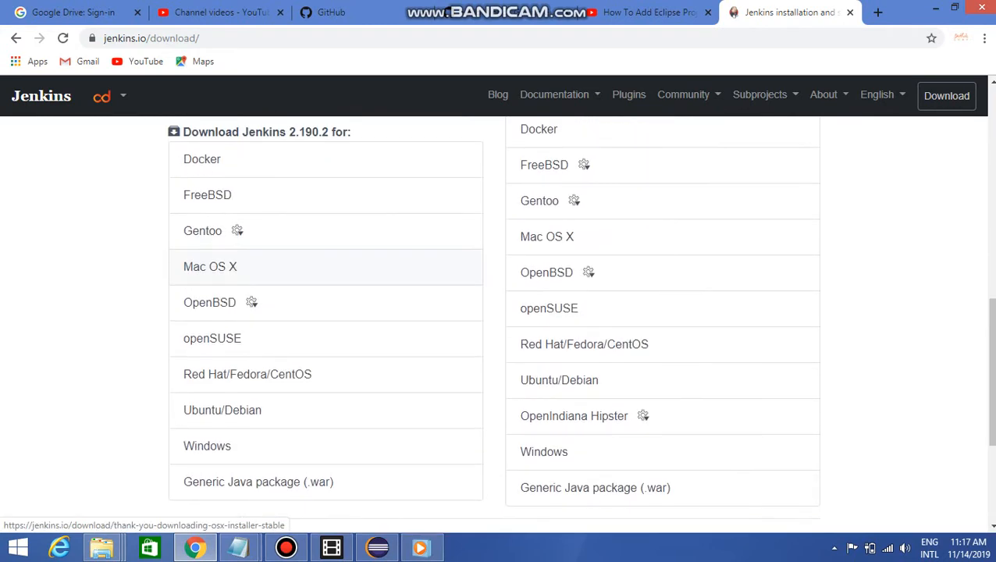
scroll(497, 318, down, 1)
scroll(496, 318, down, 2)
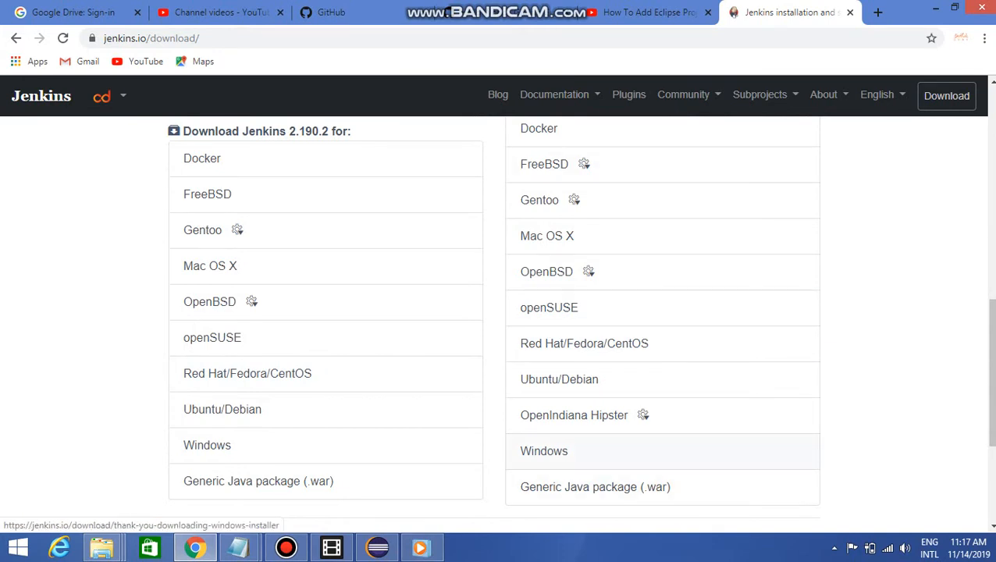
click(544, 451)
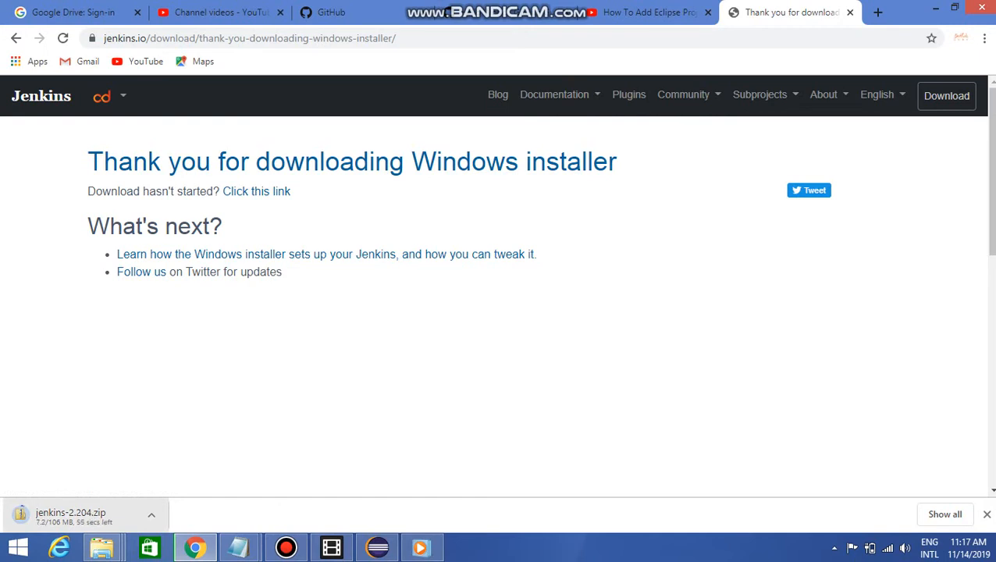
right_click(120, 514)
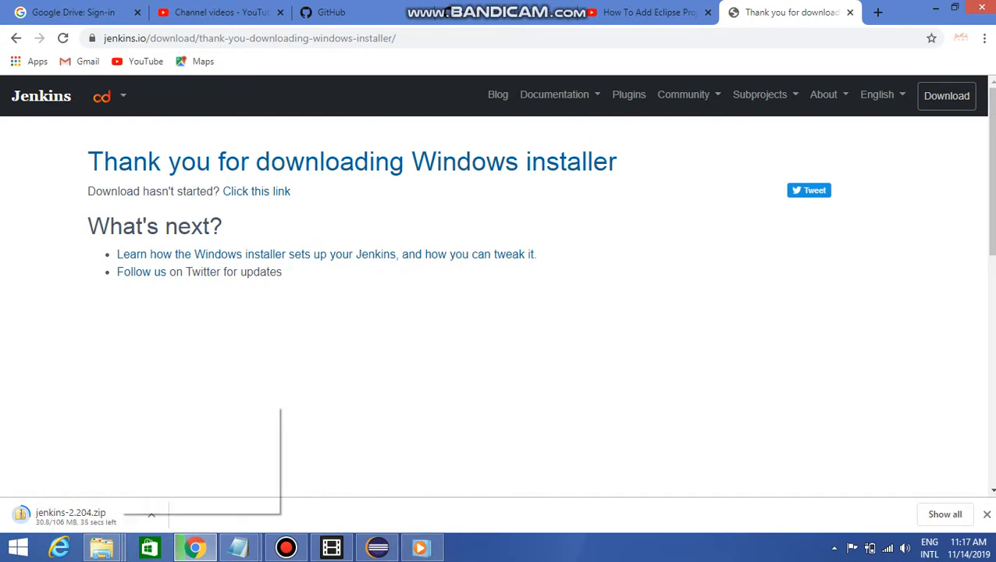
Return to the search results and download jenkins.war from the Jenkins Update Center's version listing
click(16, 38)
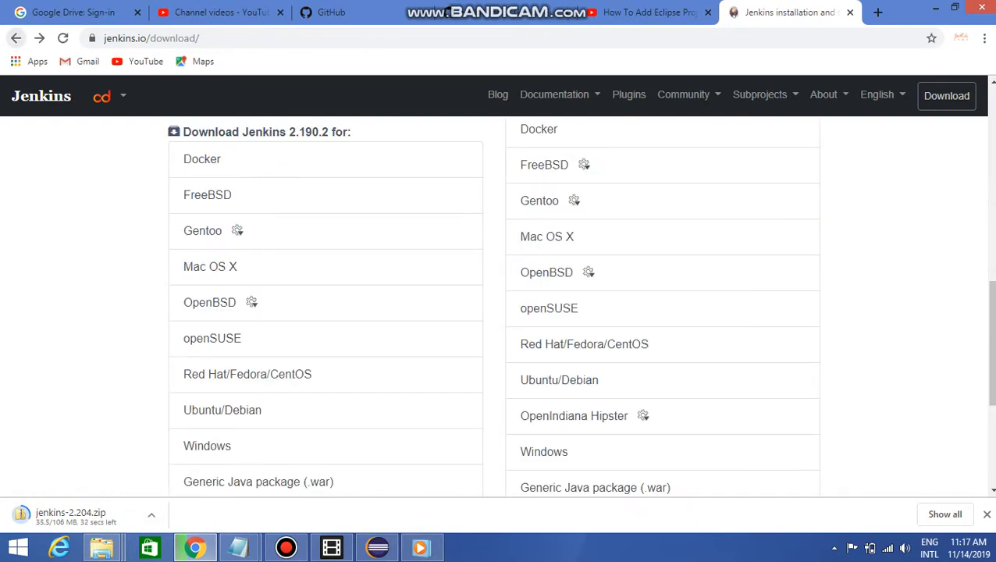
click(16, 38)
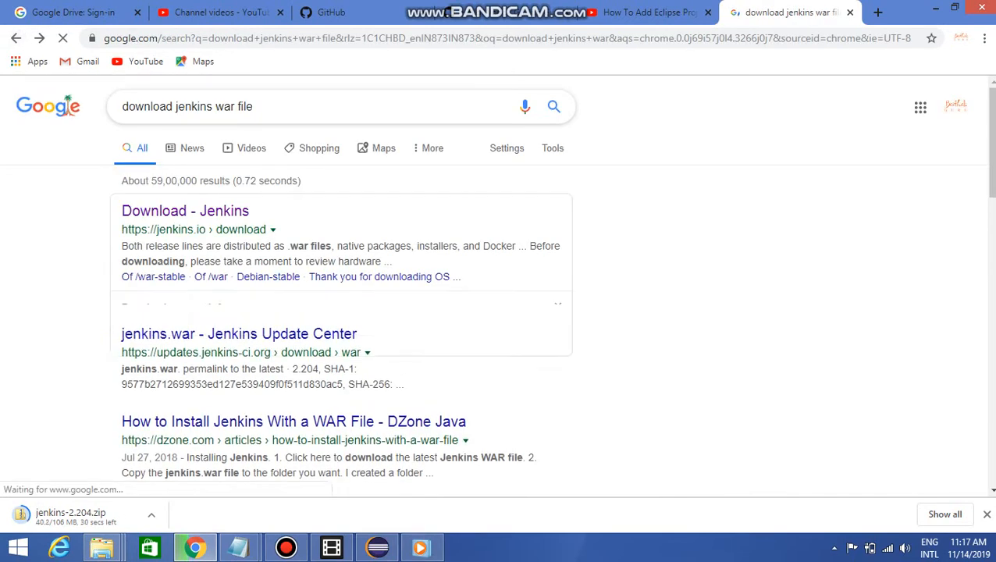
click(239, 401)
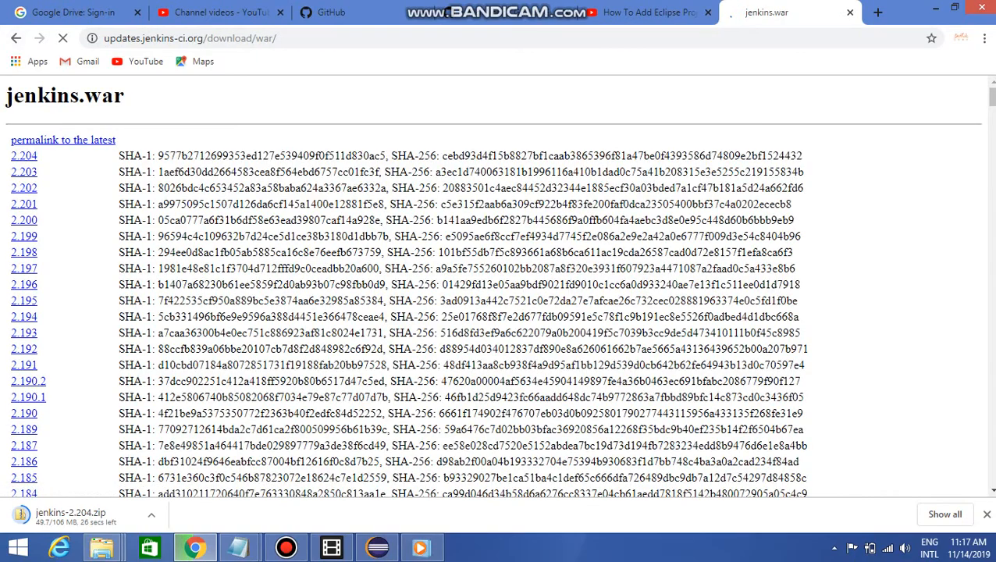
scroll(416, 284, down, 4)
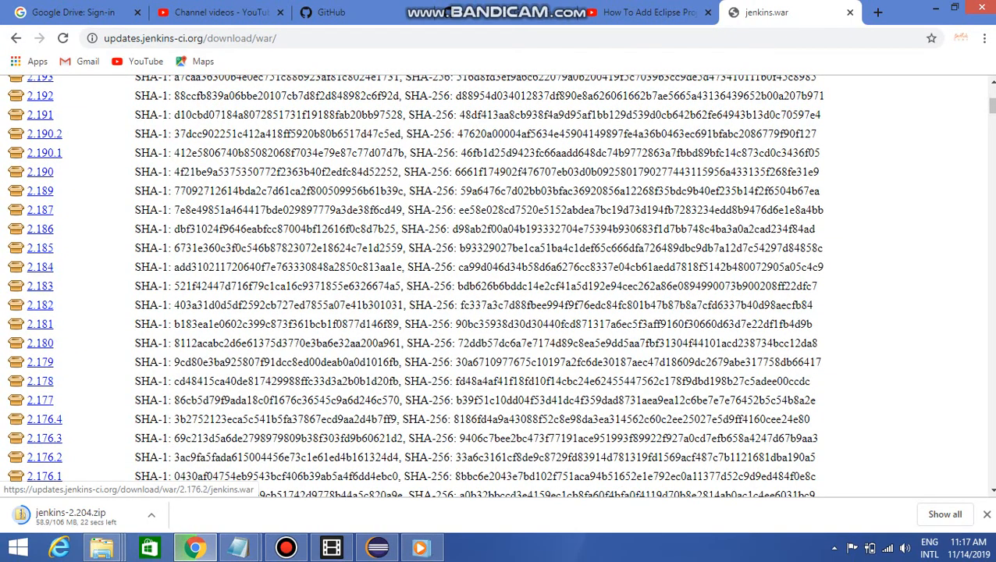
scroll(416, 284, up, 4)
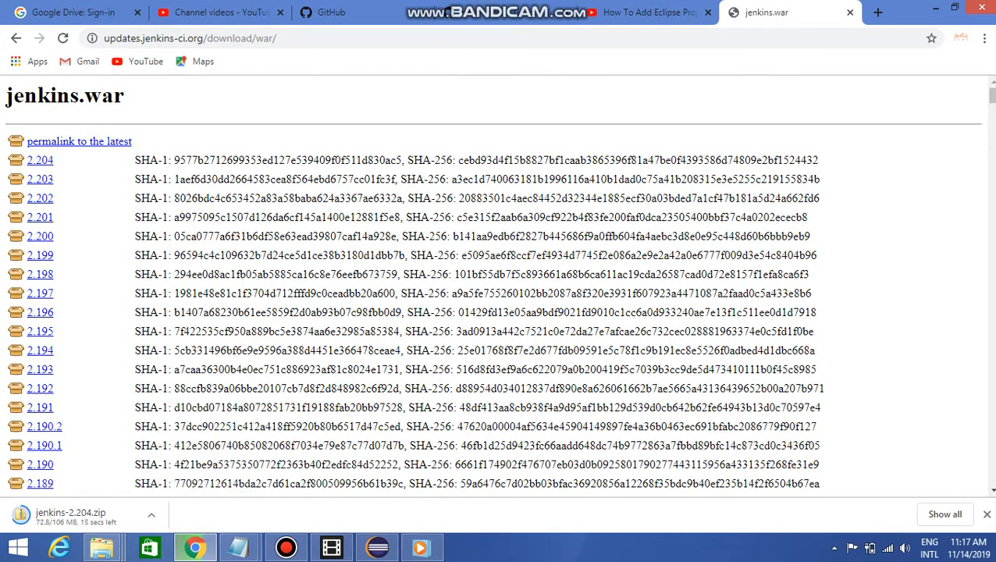
drag(331, 159, 134, 159)
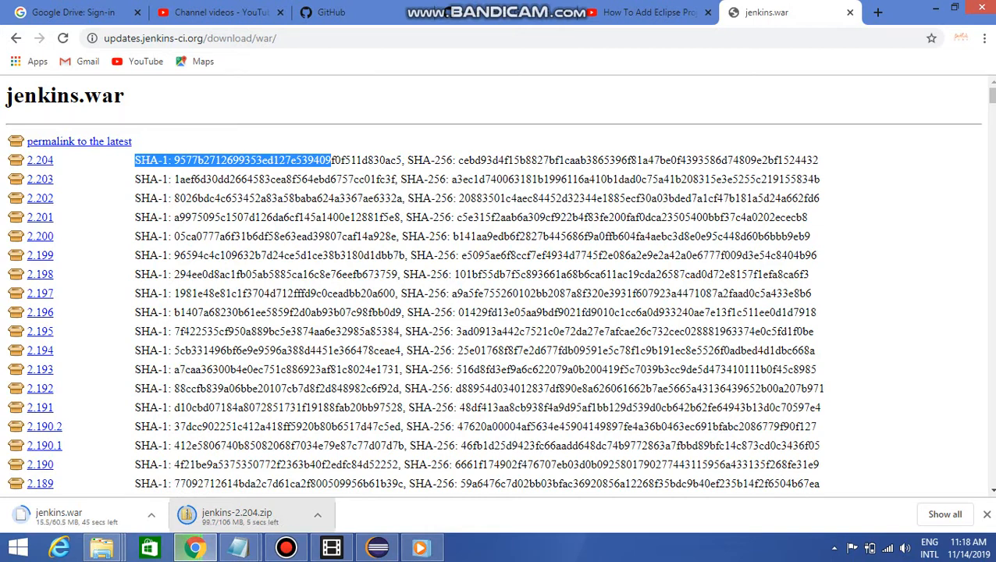
click(287, 548)
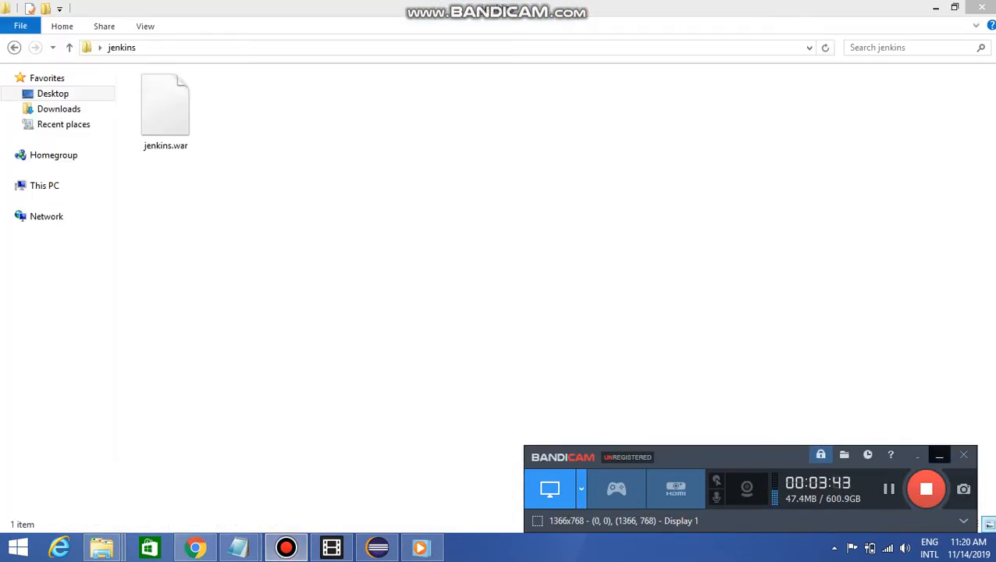
click(940, 455)
click(195, 547)
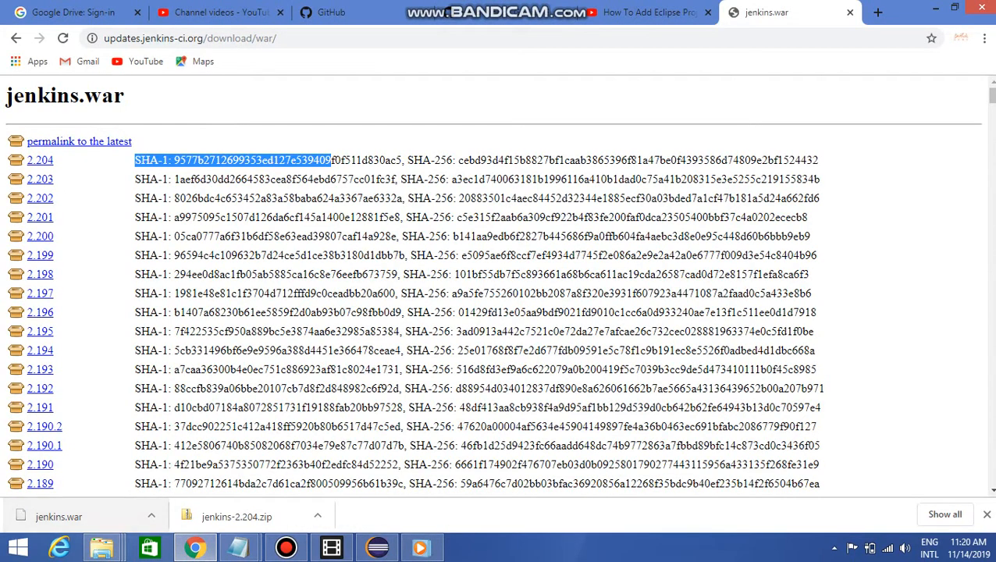
Switch to the jenkins folder in File Explorer and open a command prompt (cmd) at that location
click(937, 8)
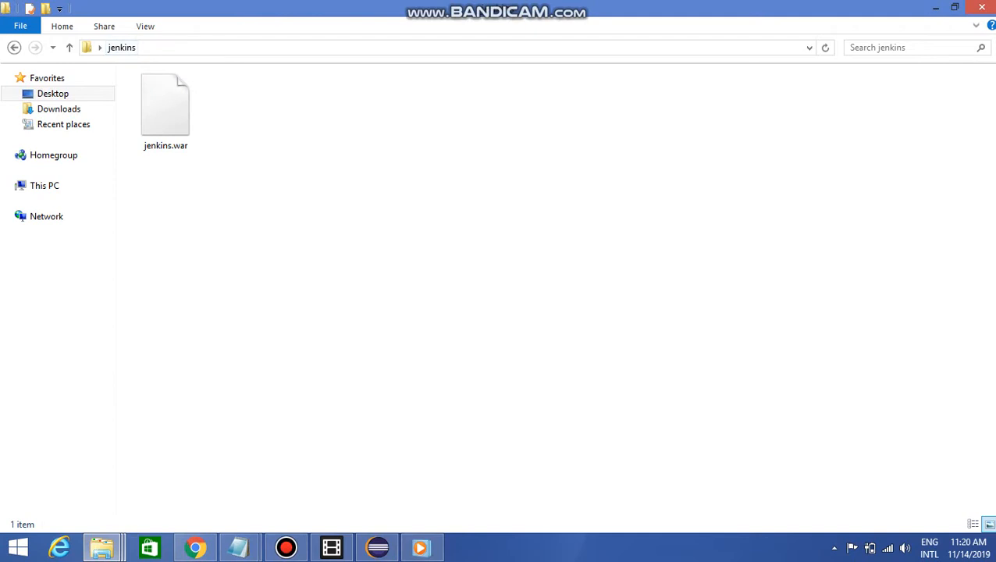
click(197, 48)
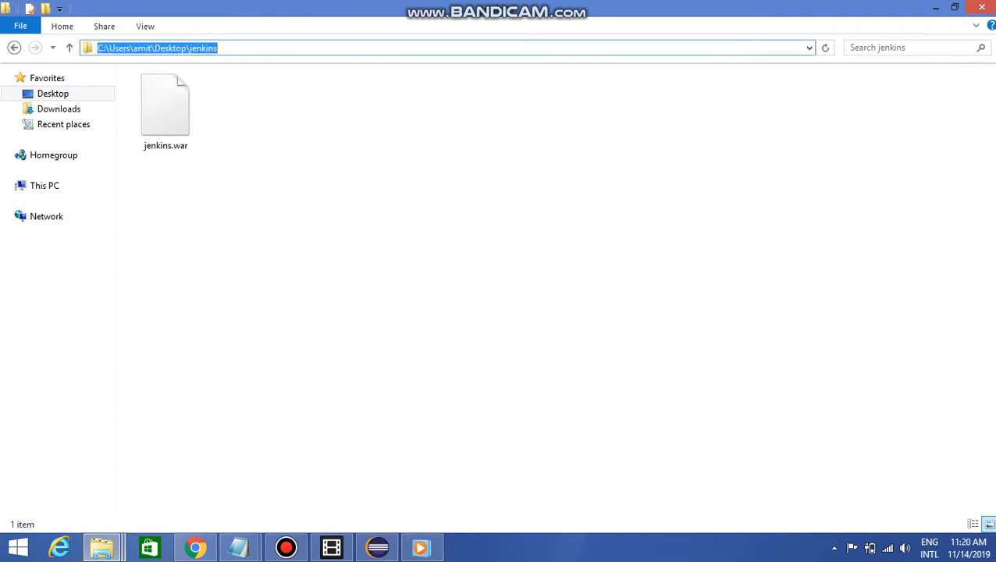
text(cmd)
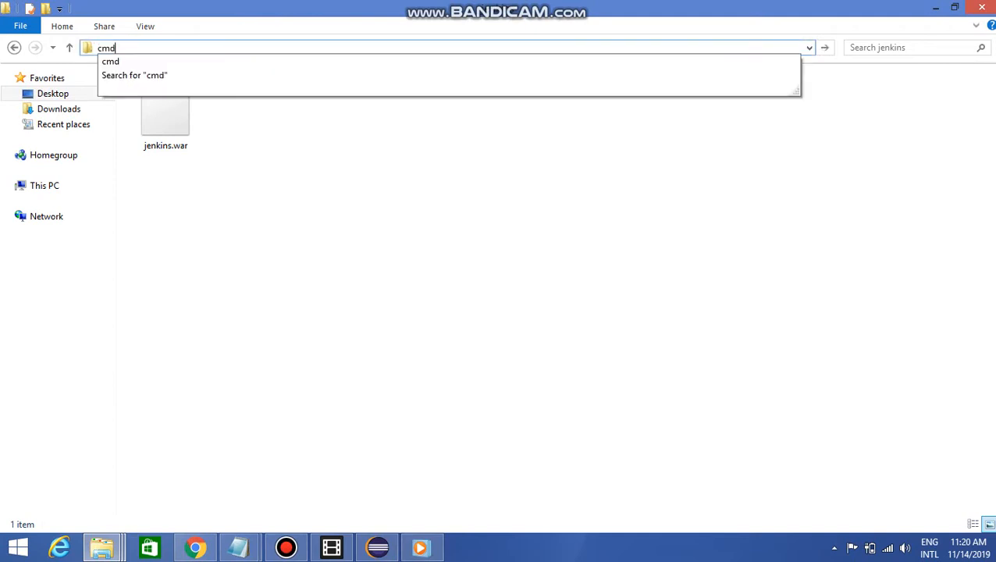
key(Return)
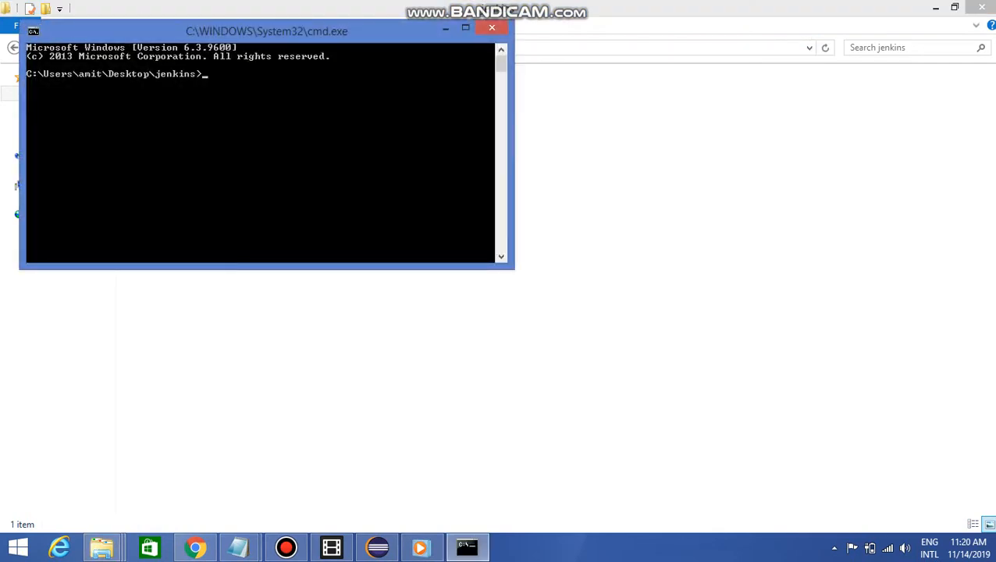
Move the command prompt window clear of the upper edge and set its raster font size to 12 x 16 in its properties
drag(315, 33, 358, 178)
right_click(358, 179)
key(Down)
key(Down)
key(Down)
key(Down)
key(Down)
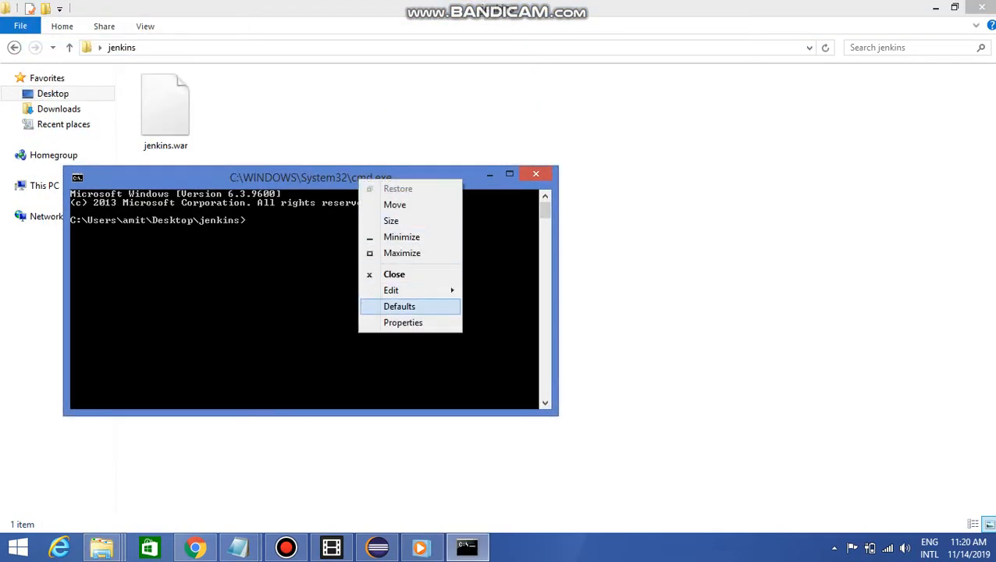
key(Return)
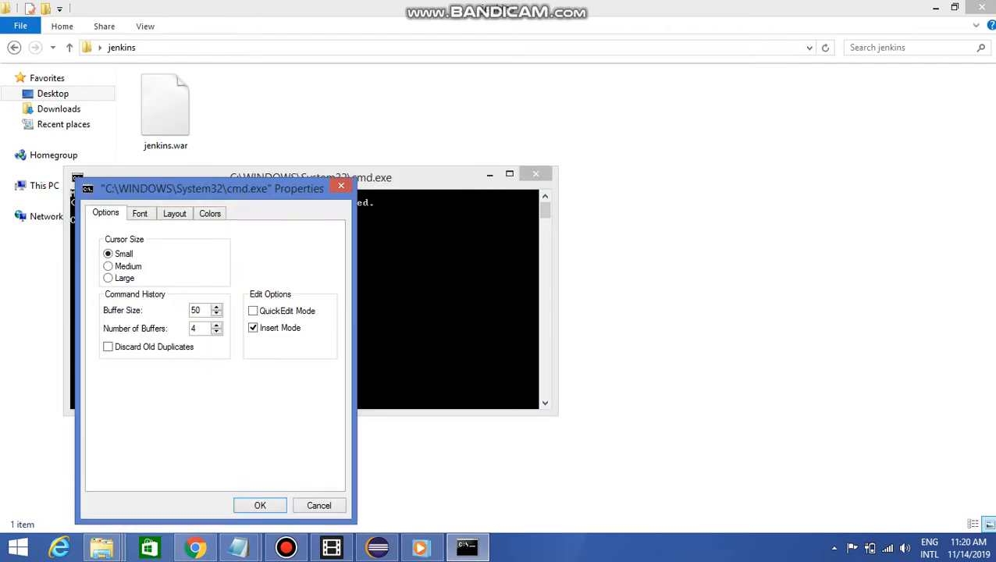
key(ctrl+Tab)
key(Down)
key(Down)
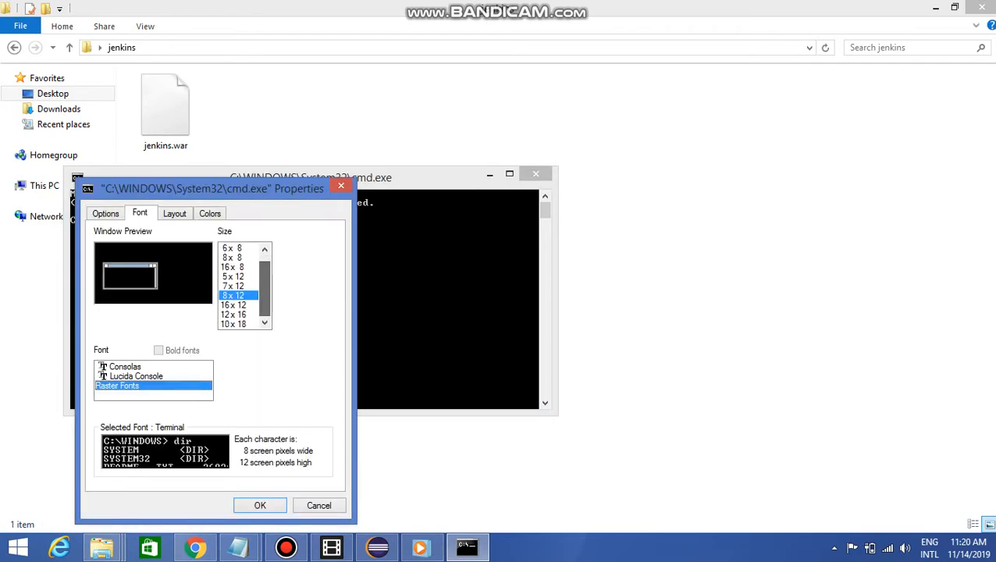
key(Return)
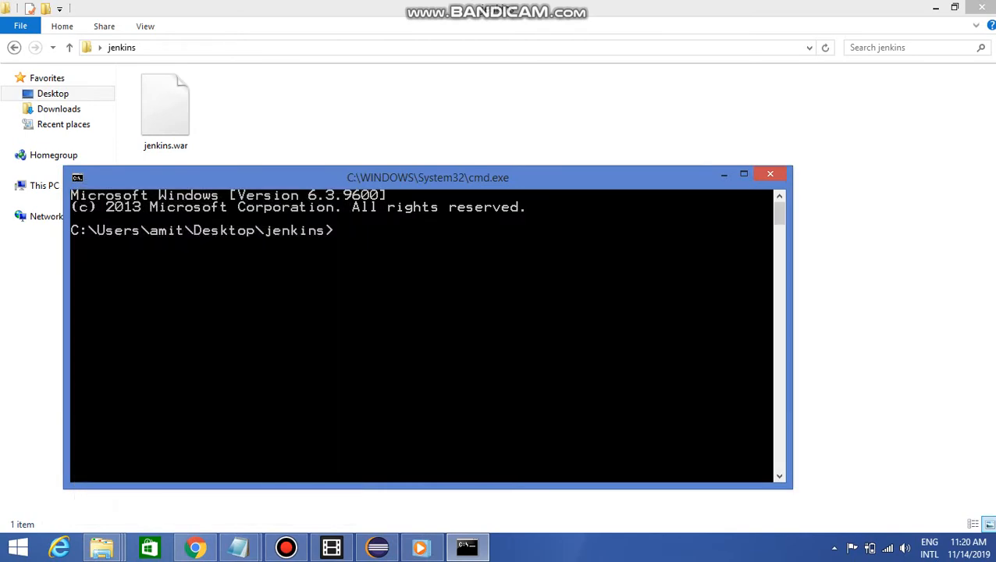
Reposition the command prompt window and enter the command java -jar followed by the full path of jenkins.war, without running it
drag(428, 177, 382, 185)
text(ja)
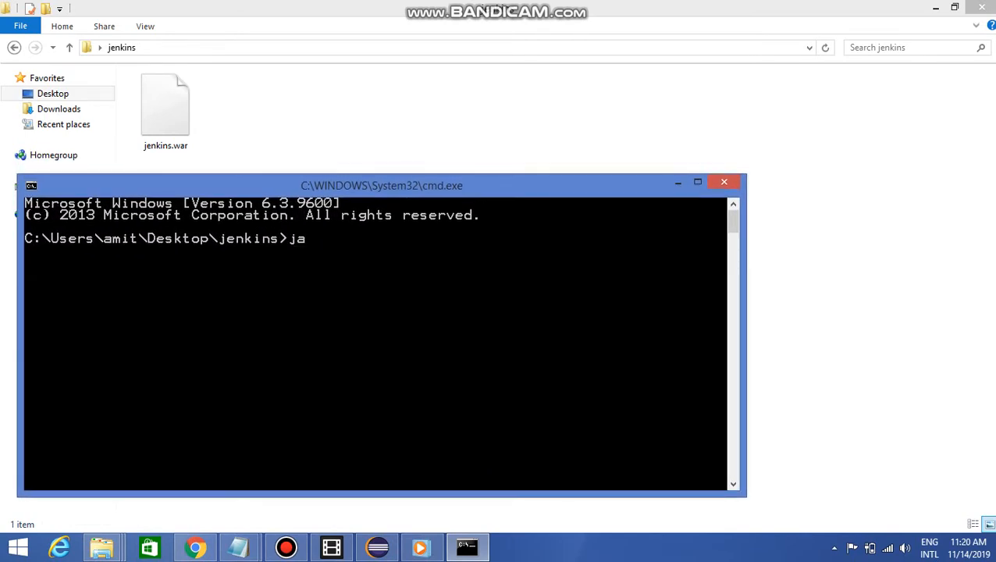
text(va -jar)
drag(165, 109, 375, 313)
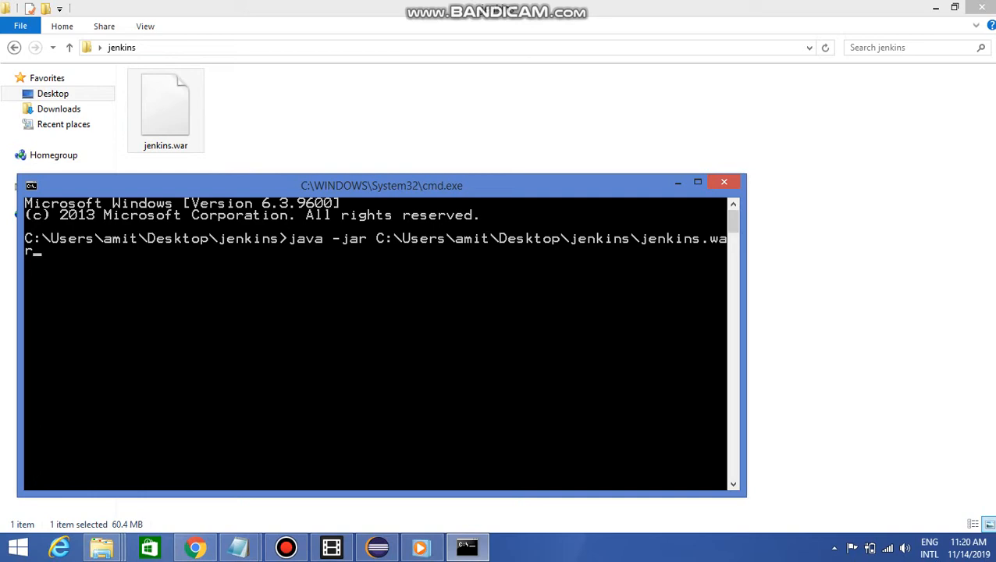
Browse to C:\Program Files\Java in File Explorer to check the installed Java versions, and return to the command prompt
click(102, 547)
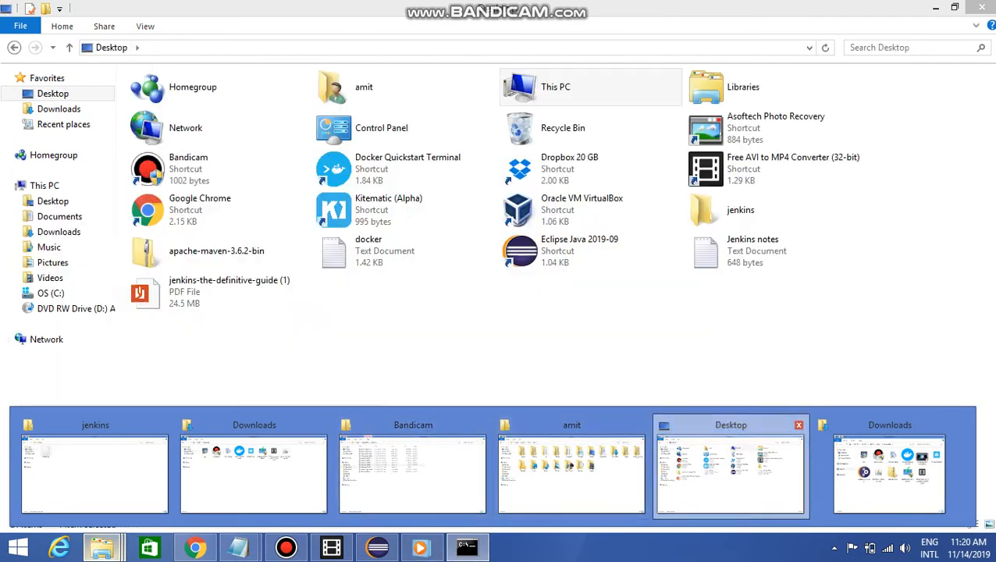
click(731, 472)
click(51, 294)
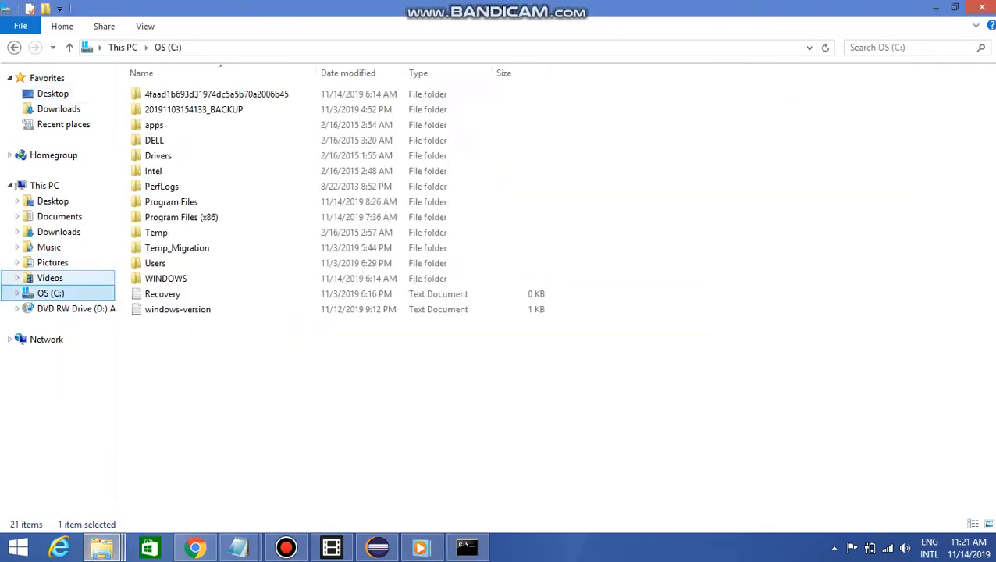
double_click(180, 202)
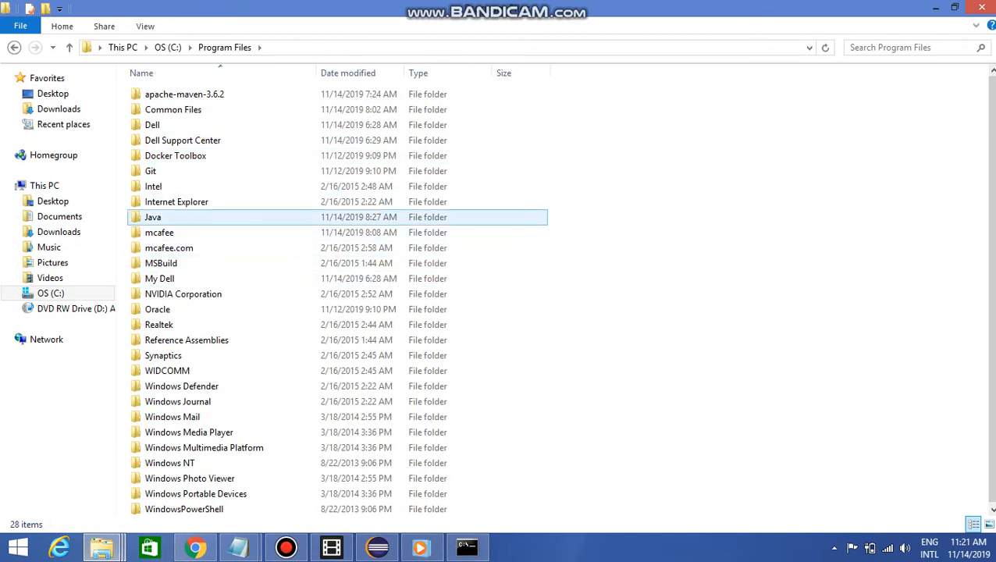
double_click(153, 217)
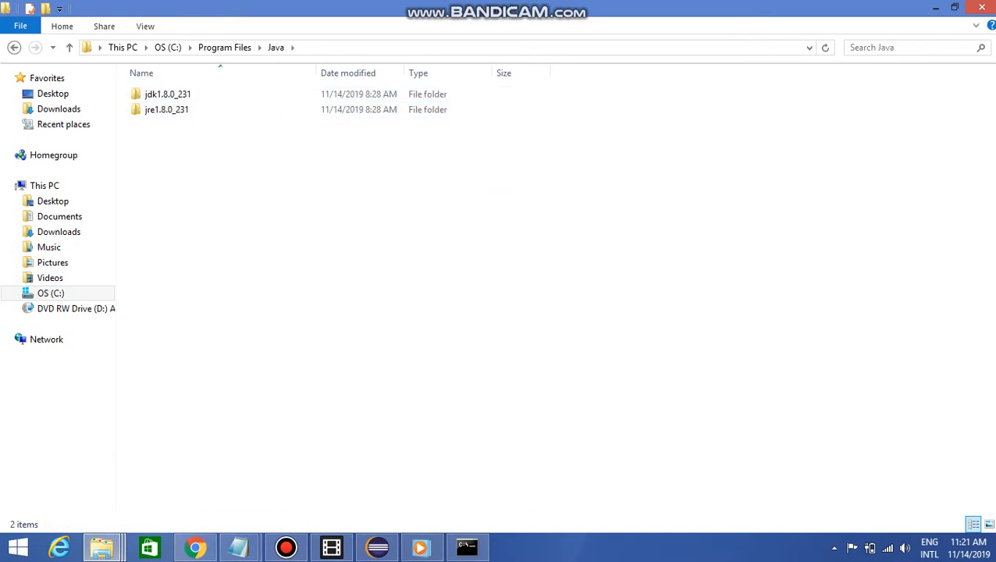
click(225, 47)
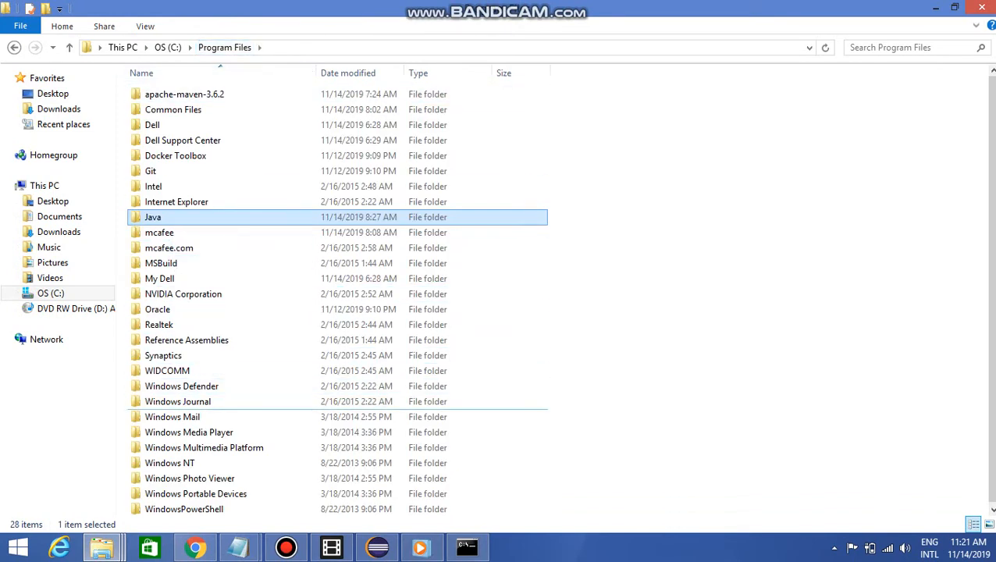
click(467, 547)
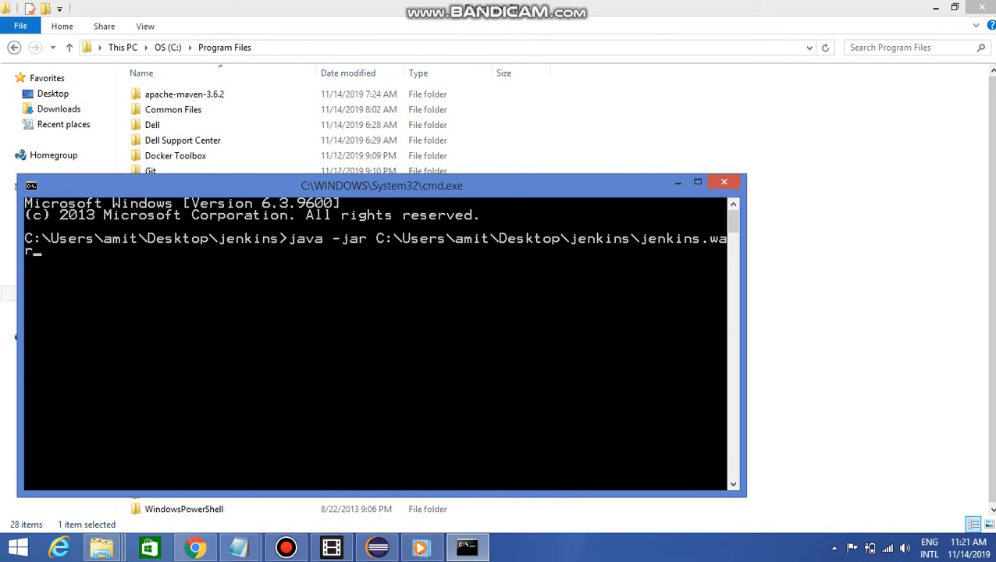
Open the current user's home folder under C:\Users in File Explorer and display its contents as large icons
click(101, 546)
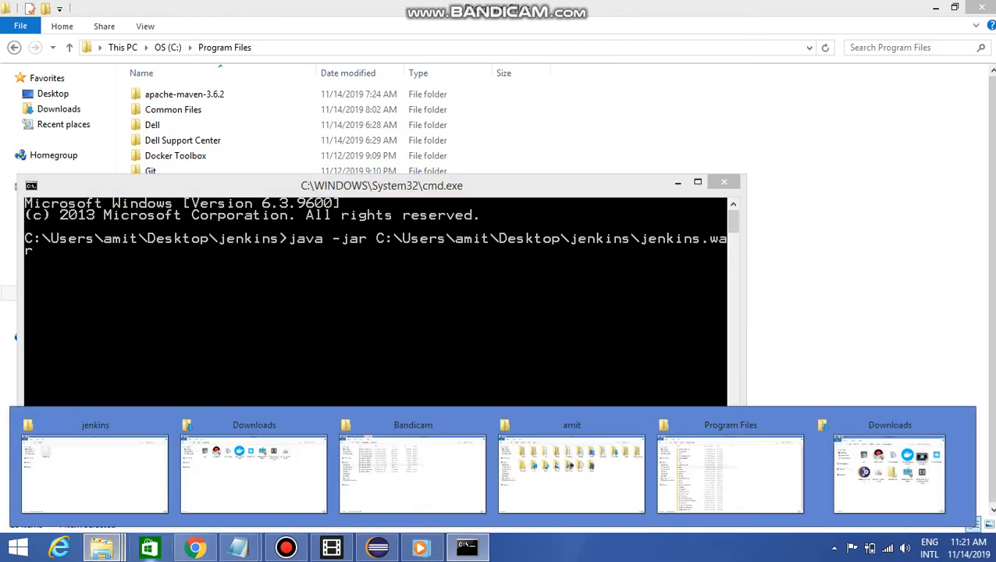
key(alt+Tab)
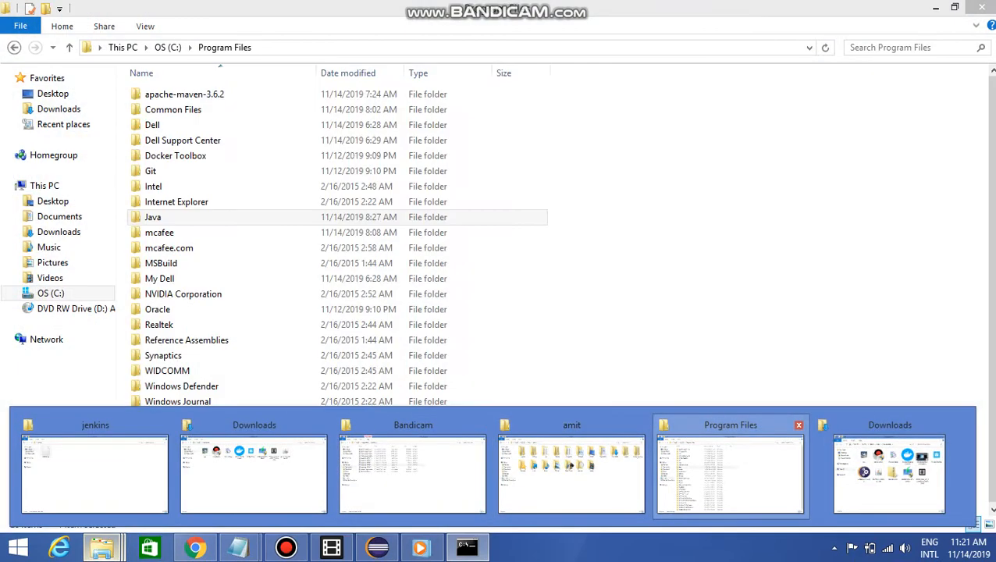
click(51, 293)
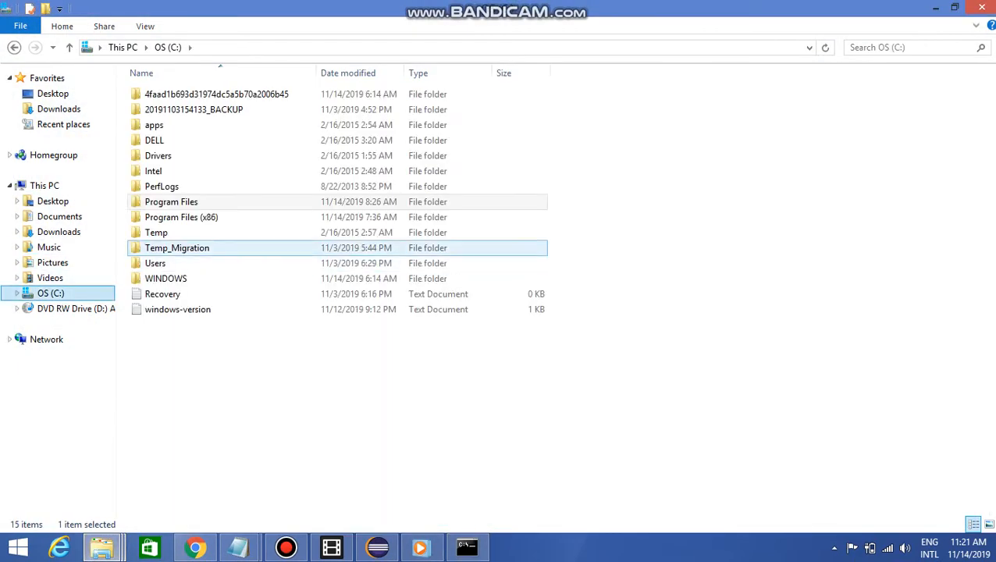
double_click(155, 263)
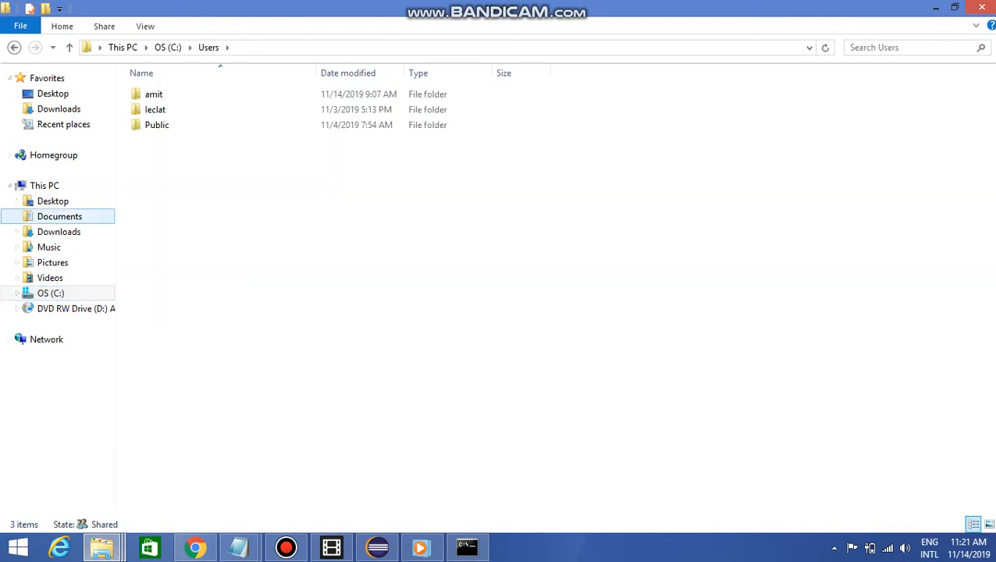
double_click(154, 94)
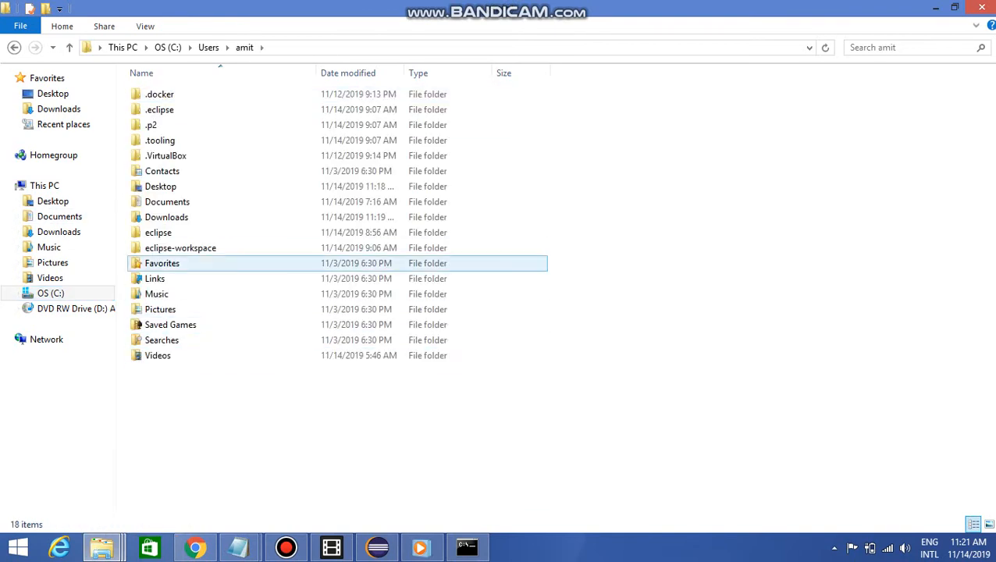
click(146, 26)
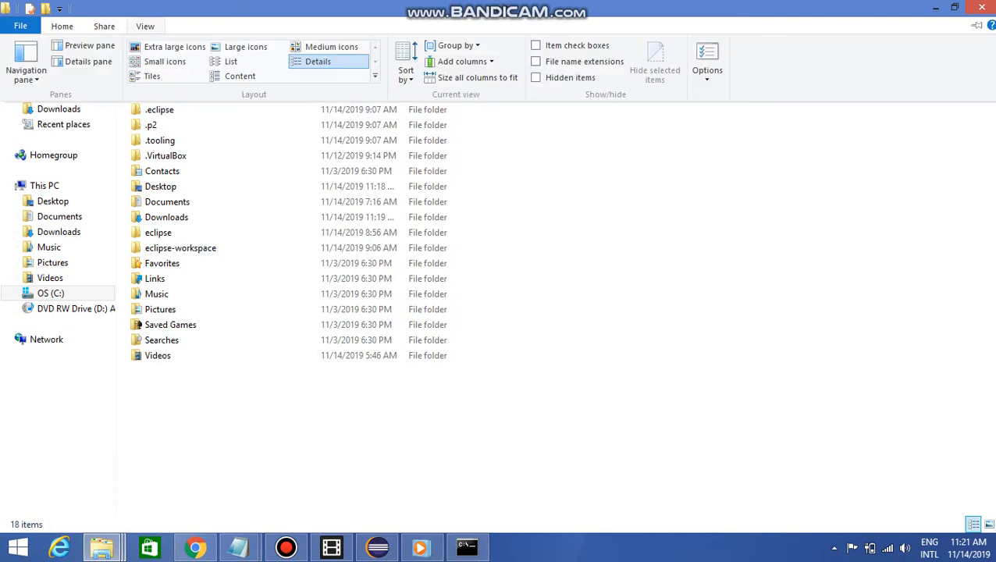
click(250, 45)
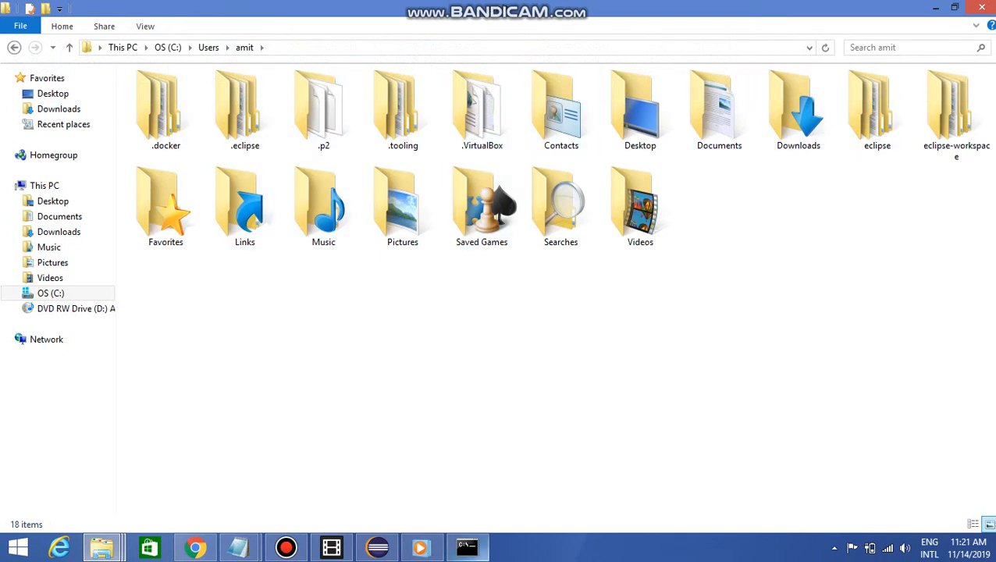
Run the prepared java -jar command for jenkins.war in the command prompt, move its window off the folders and maximize it
click(467, 546)
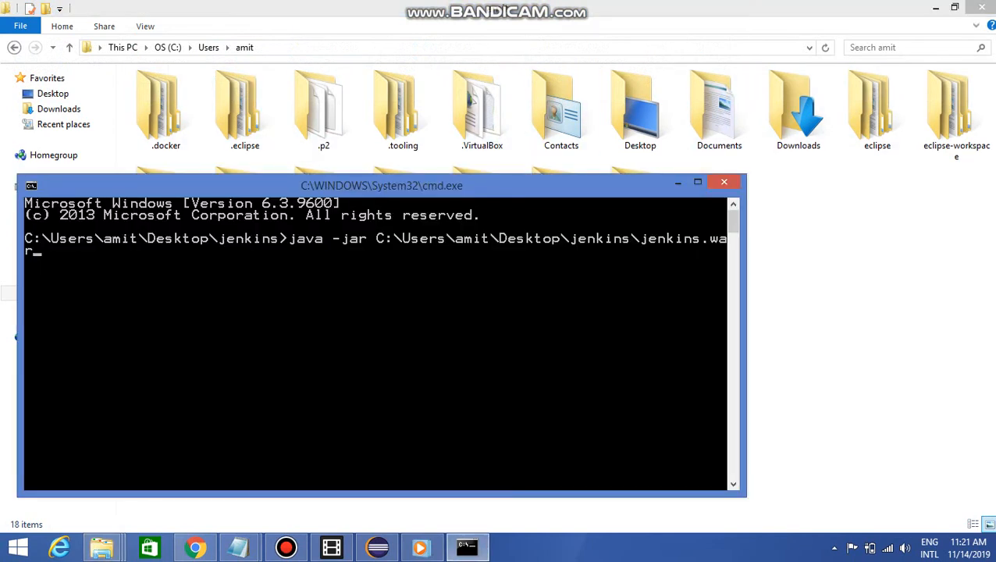
key(Return)
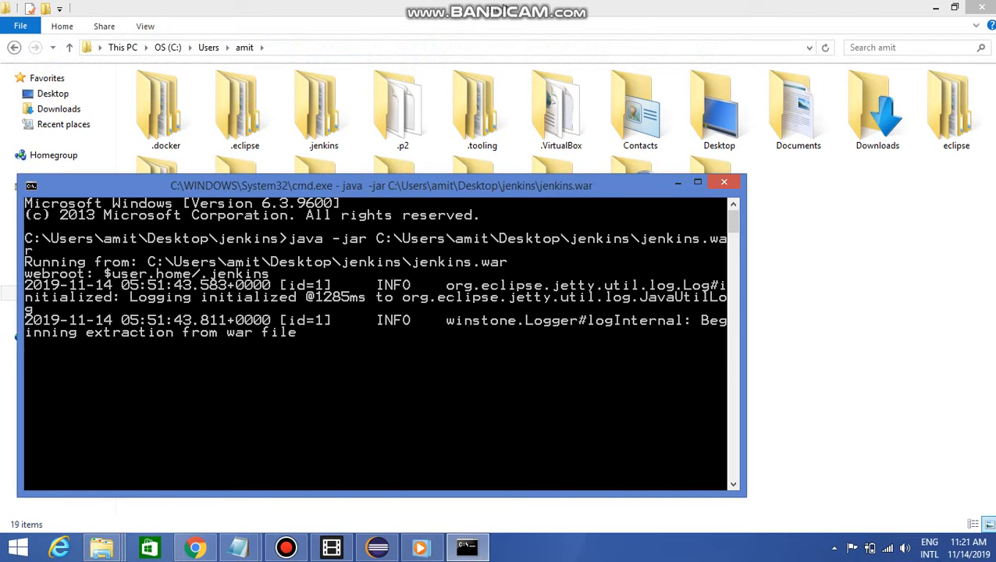
drag(280, 186, 325, 233)
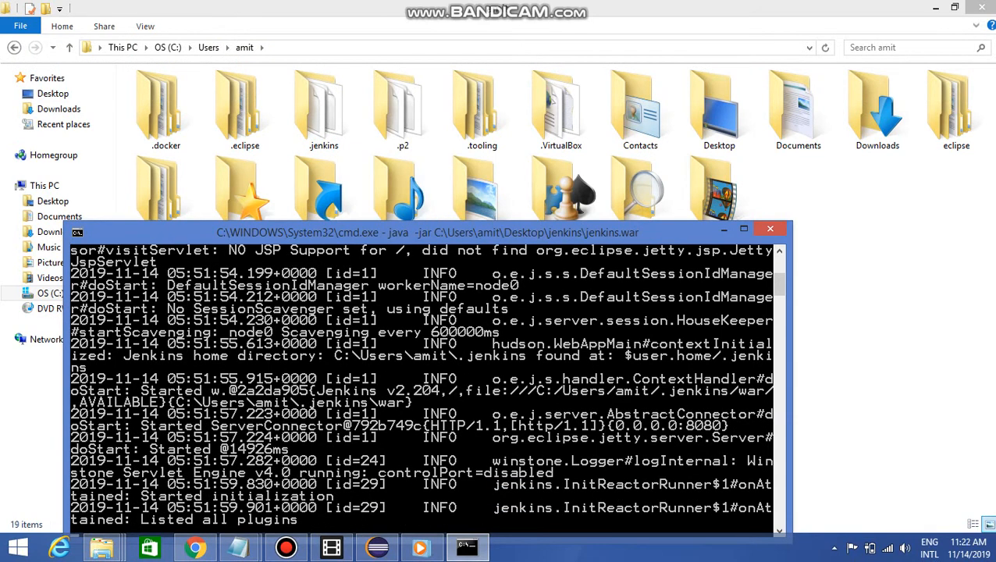
click(744, 229)
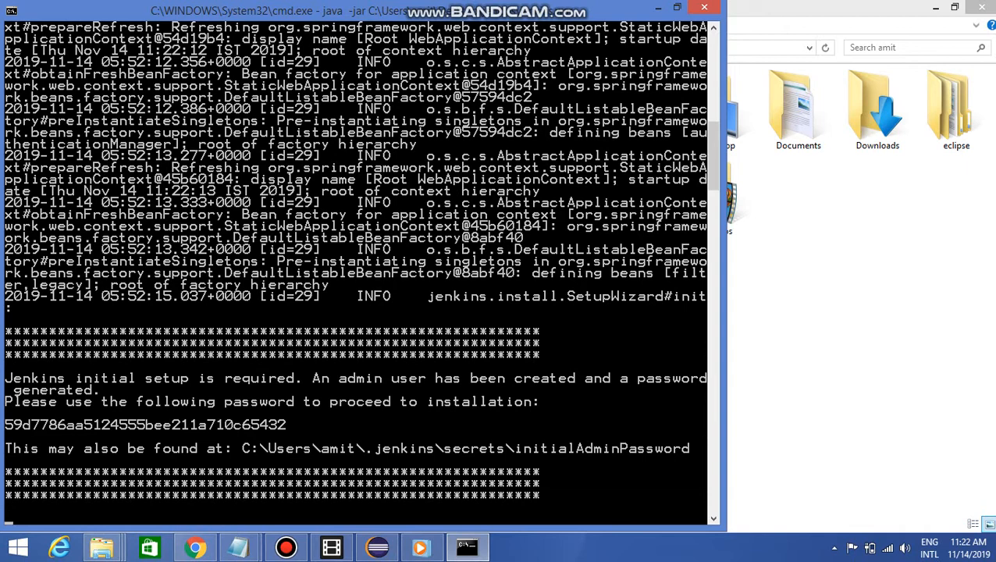
Mark and copy the generated initial admin password from the Jenkins startup output
right_click(76, 424)
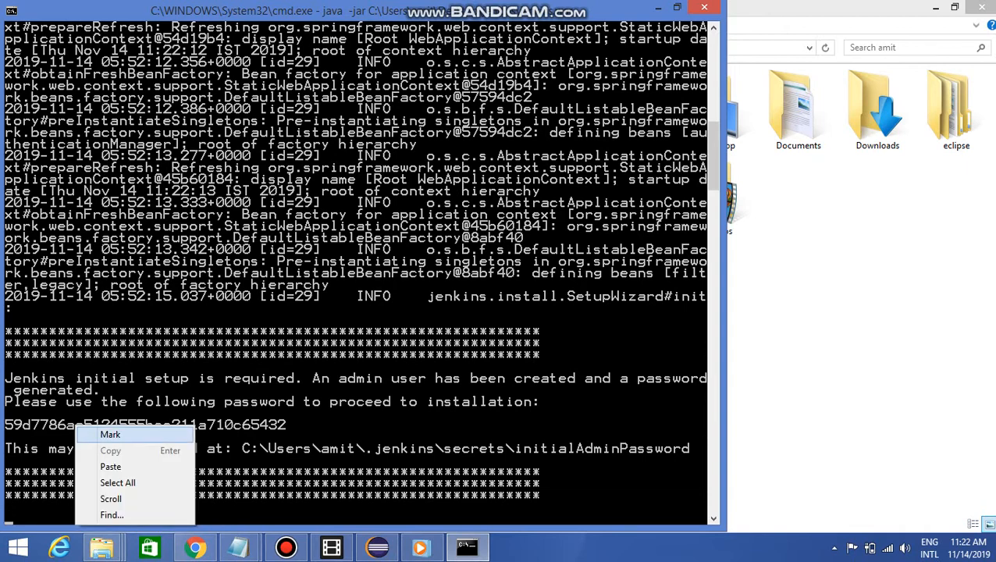
click(93, 431)
drag(286, 424, 4, 424)
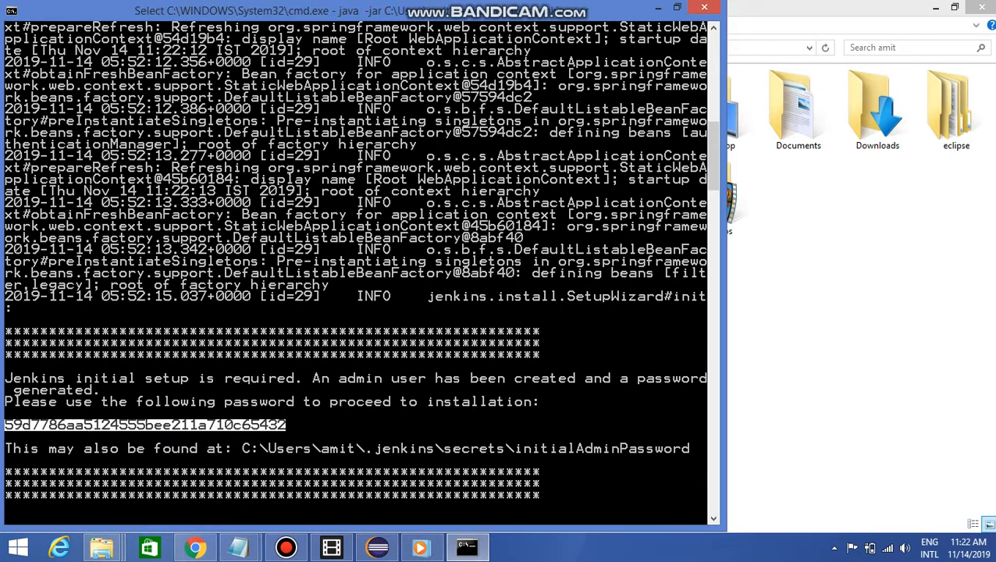
key(Return)
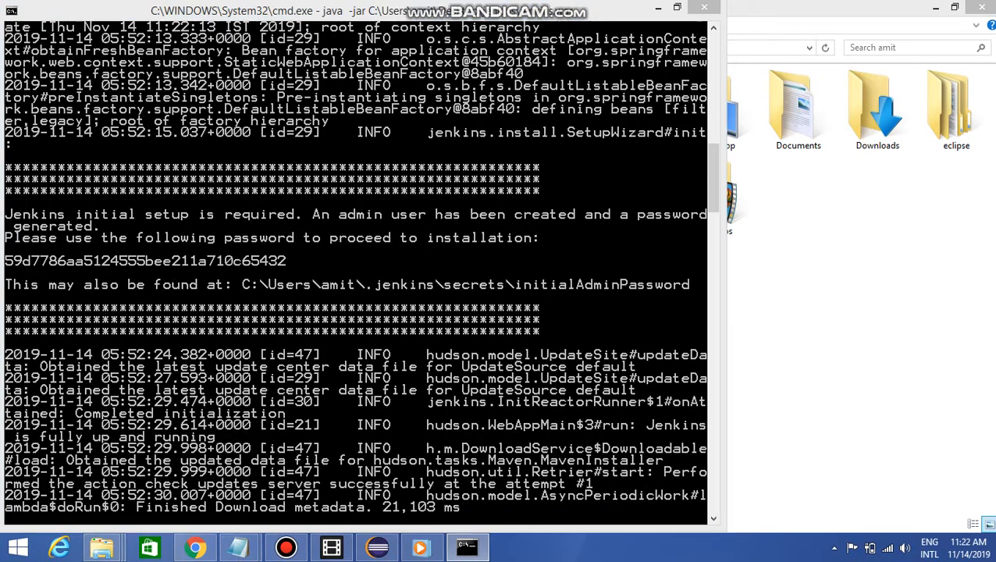
Open a new Notepad document, paste the initial admin password into it, and minimize the window
key(super+r)
text(notepad)
key(Return)
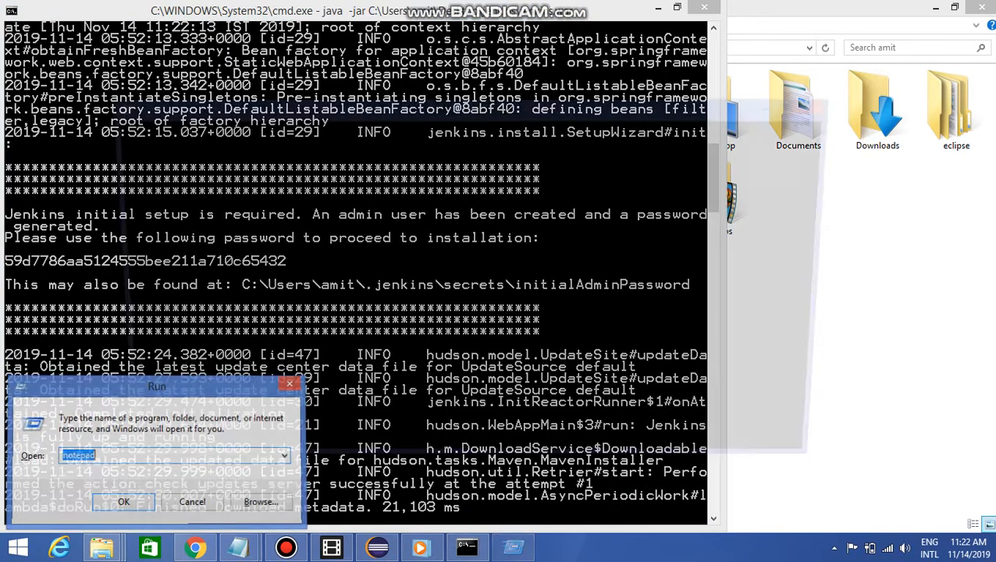
key(ctrl+v)
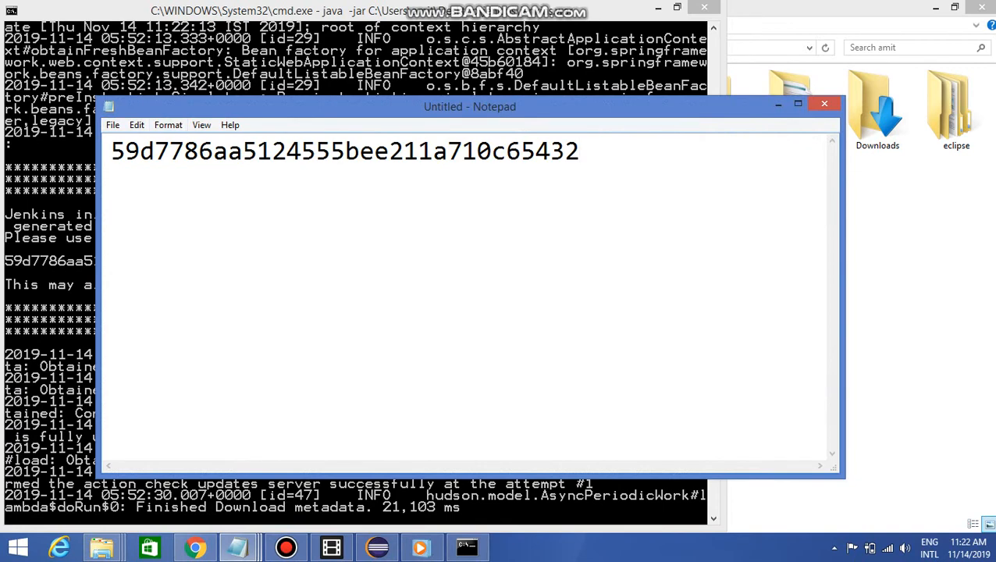
drag(470, 107, 551, 158)
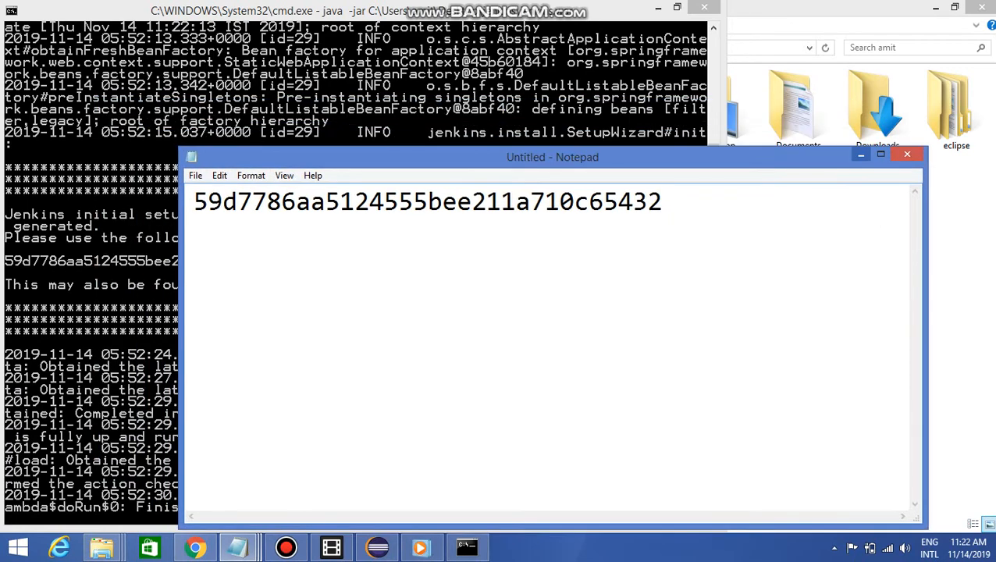
click(860, 154)
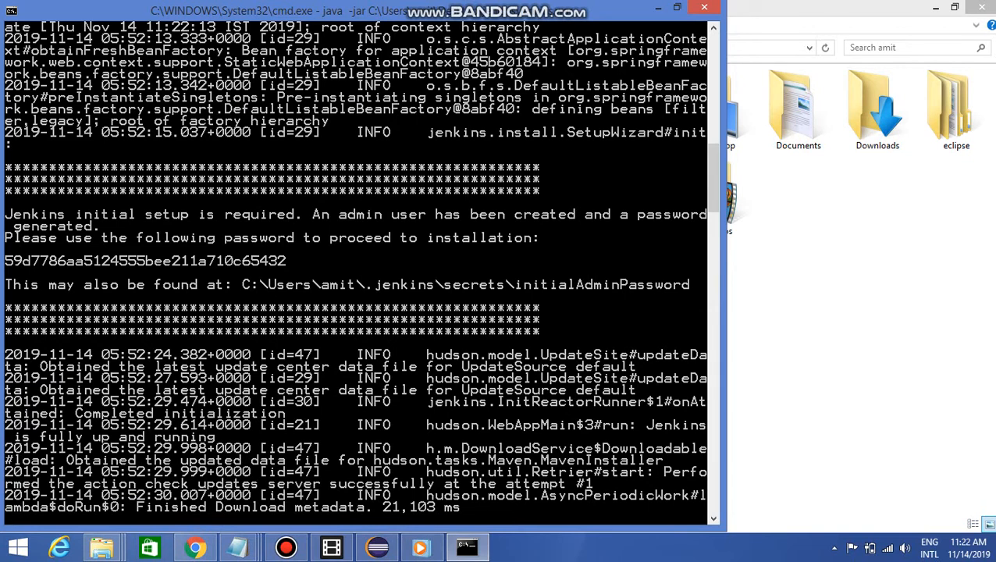
Mark the path of the initialAdminPassword file in the command prompt output
right_click(257, 285)
click(266, 297)
drag(243, 284, 698, 284)
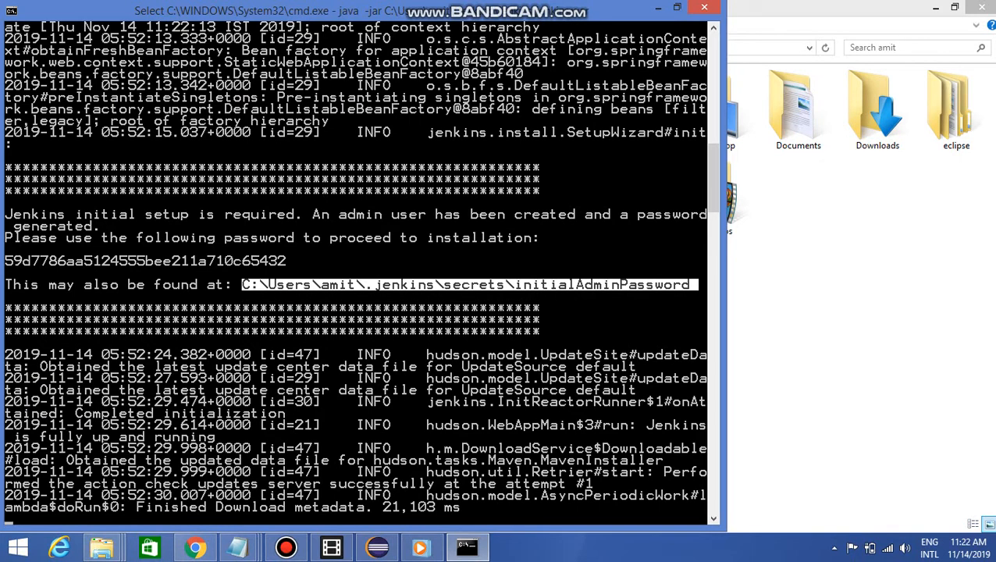
View the initialAdminPassword file from the .jenkins\secrets folder in Notepad, close it, and return to the command prompt
click(769, 291)
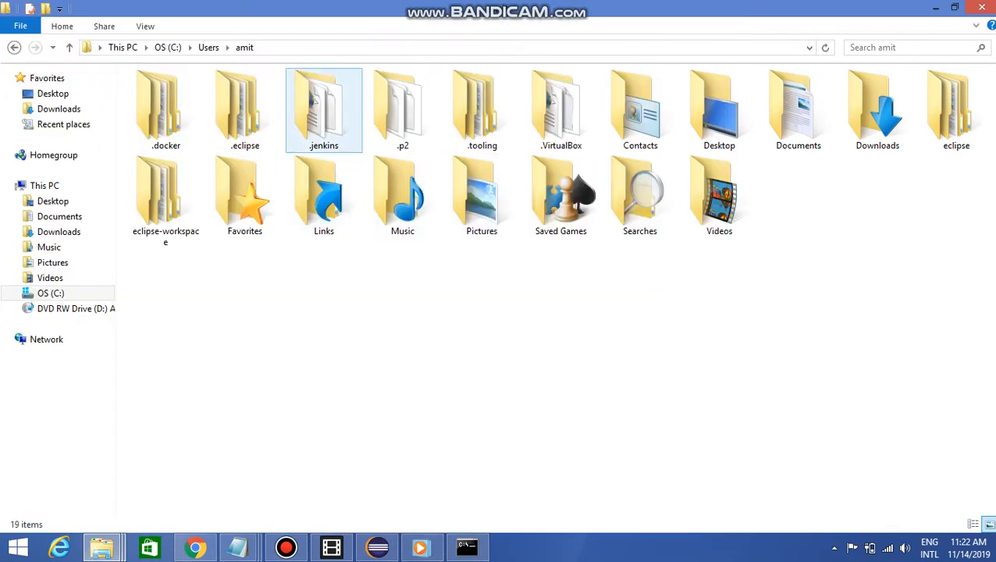
double_click(324, 115)
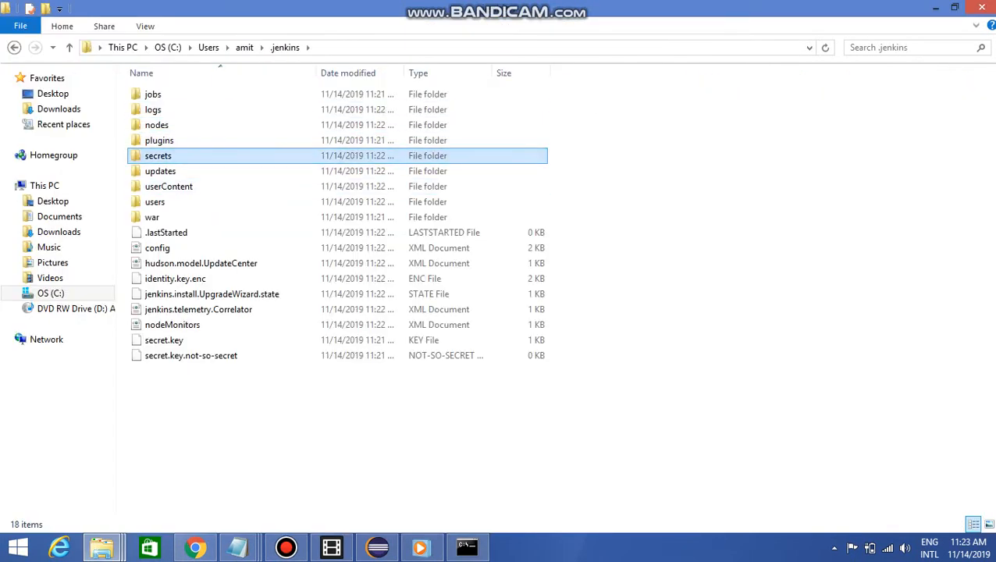
double_click(158, 155)
click(187, 125)
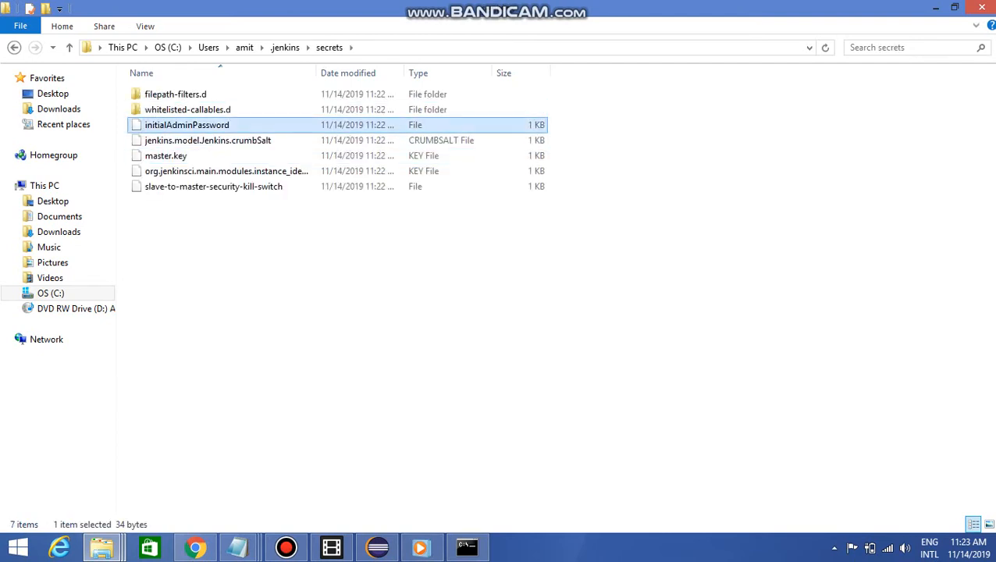
right_click(172, 125)
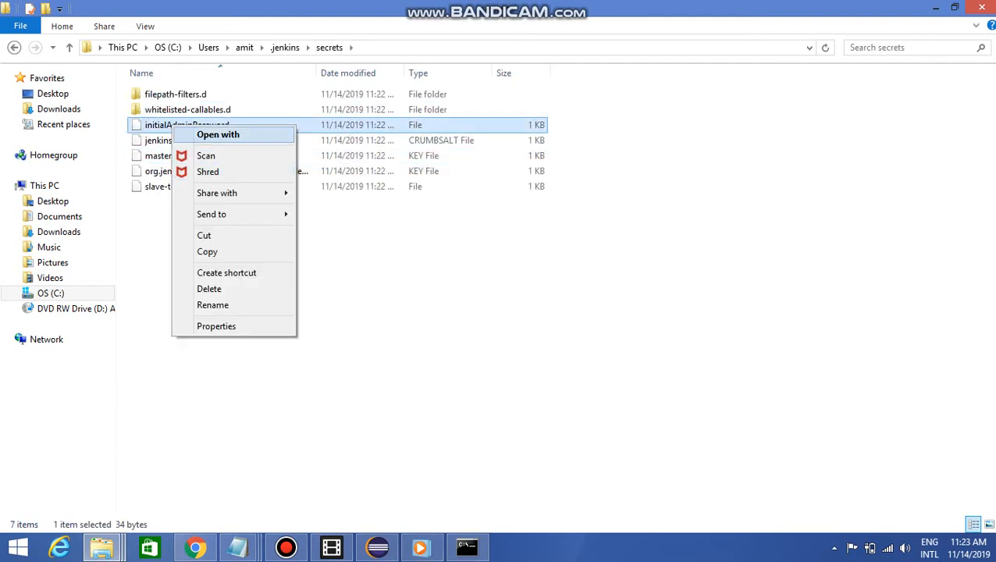
click(218, 134)
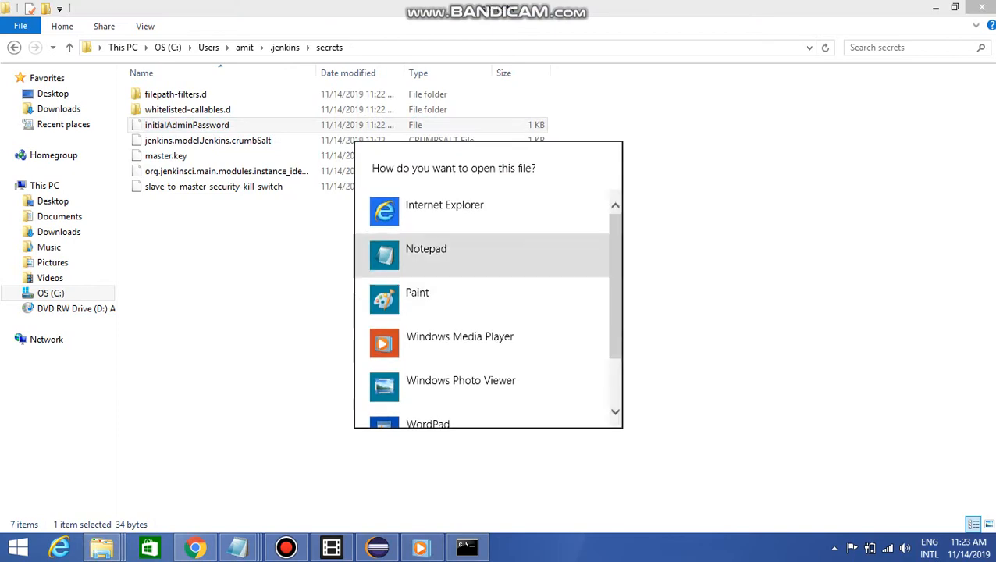
key(Return)
key(ctrl+a)
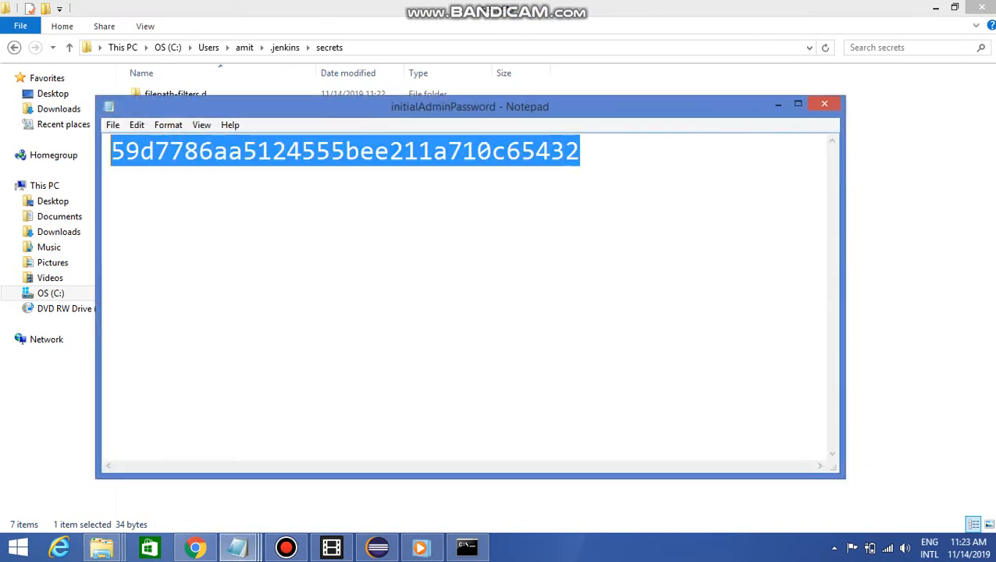
click(825, 103)
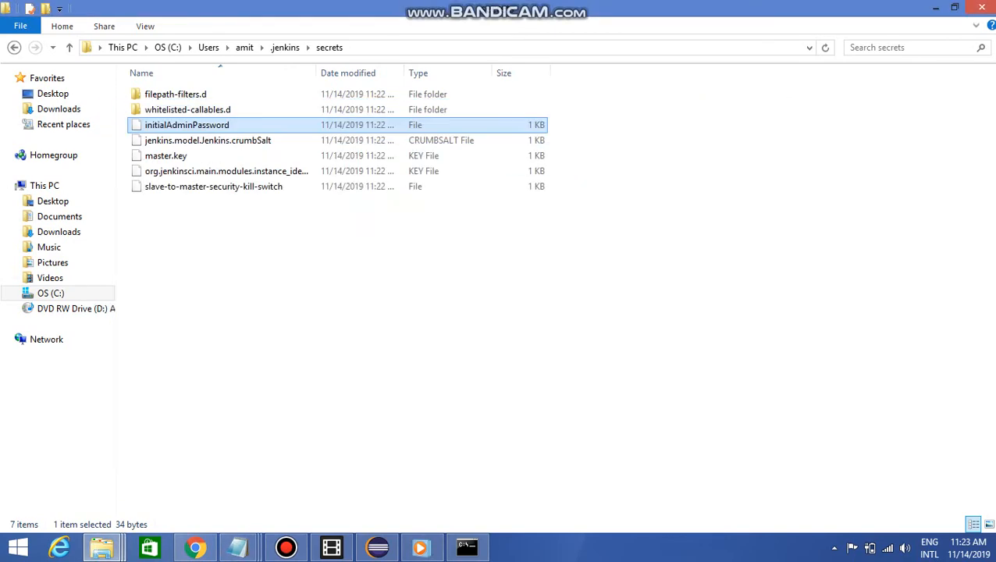
click(467, 547)
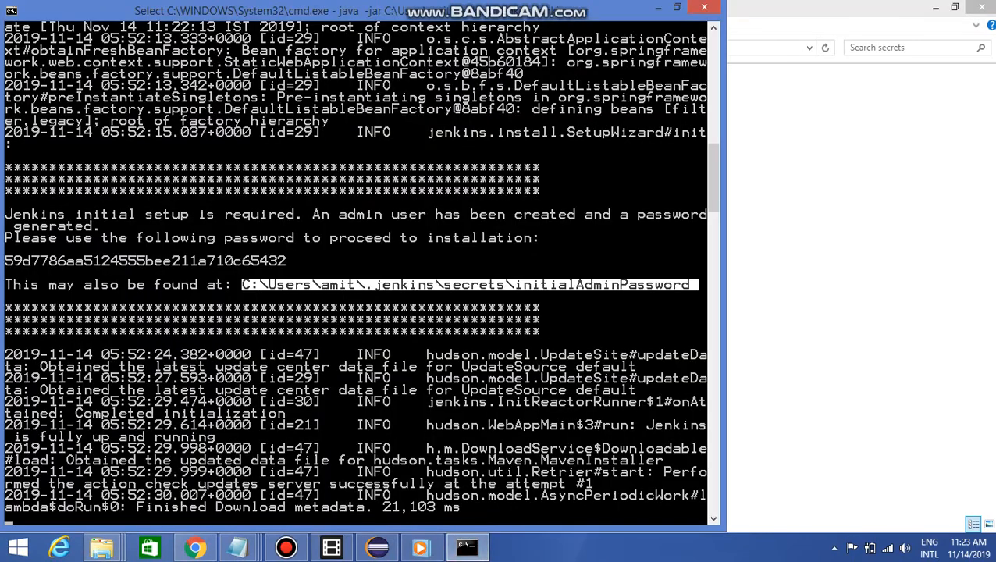
Mark the log entry stating that Jenkins is fully up and running in the command prompt output
key(Return)
right_click(186, 410)
click(217, 414)
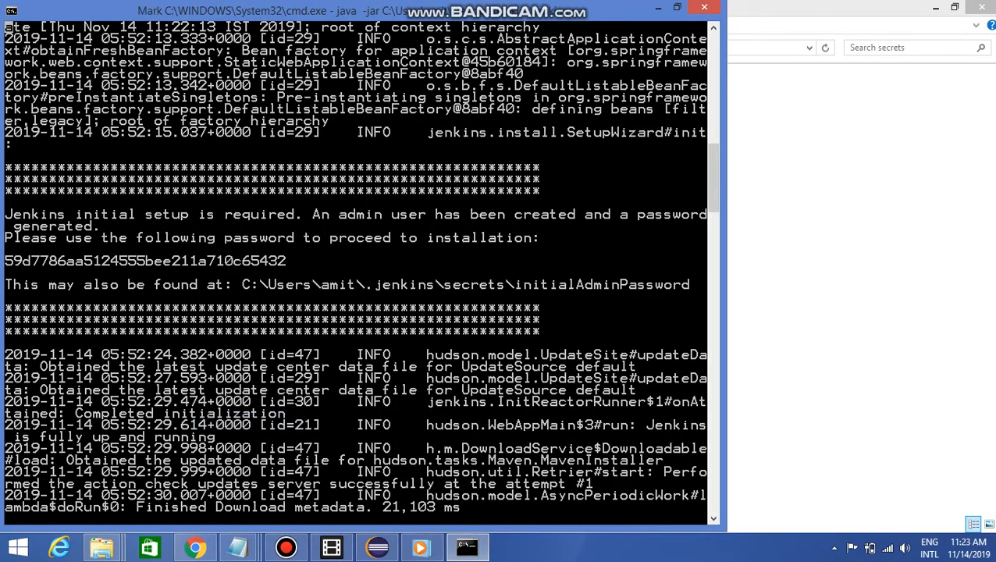
drag(647, 425, 22, 437)
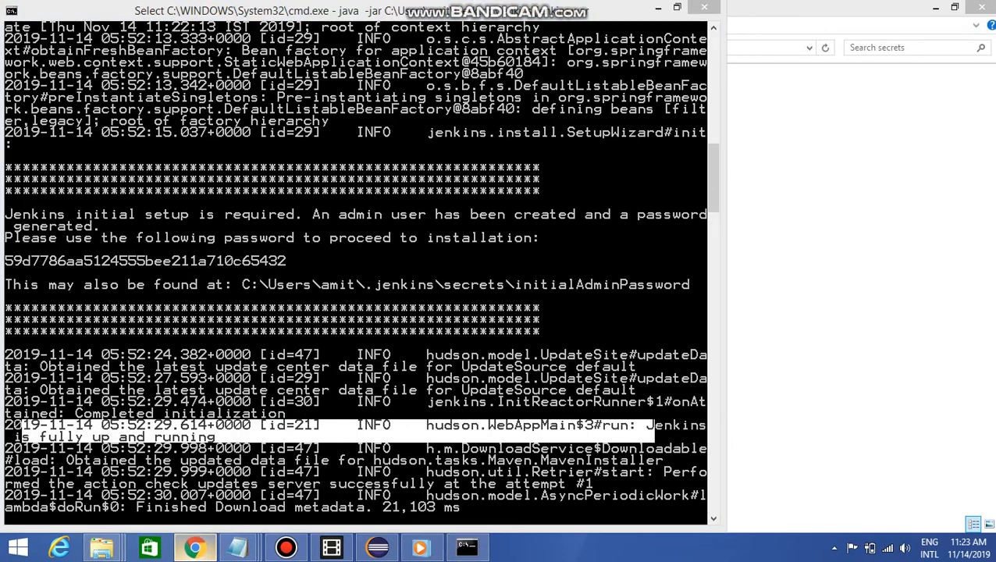
click(195, 548)
click(878, 13)
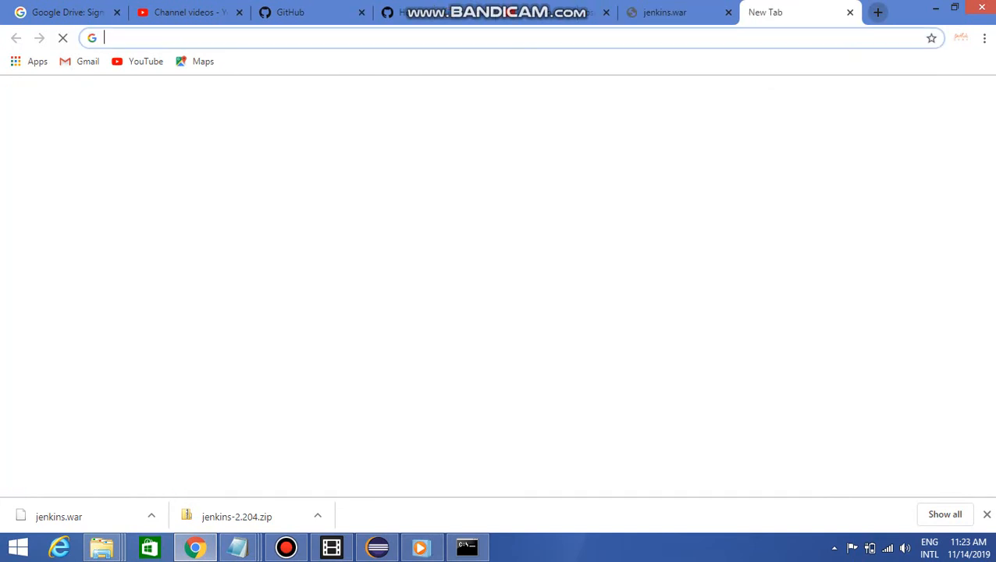
text(htt)
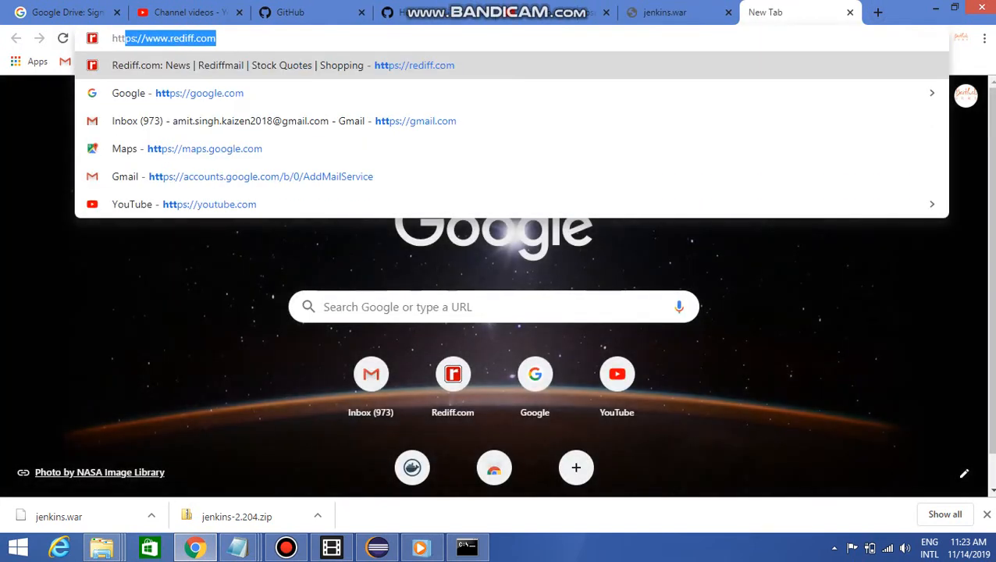
text(p://)
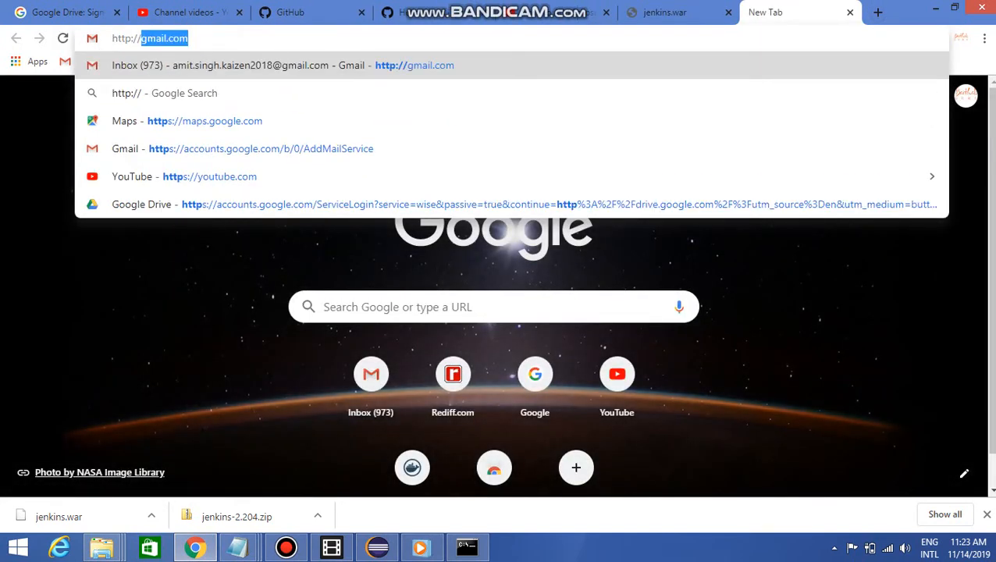
text(local)
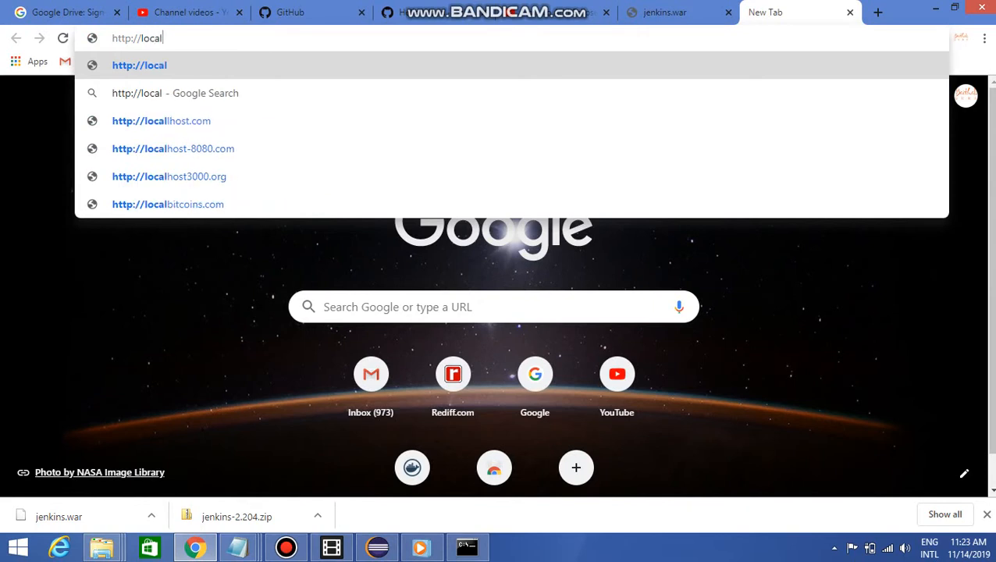
text(host:)
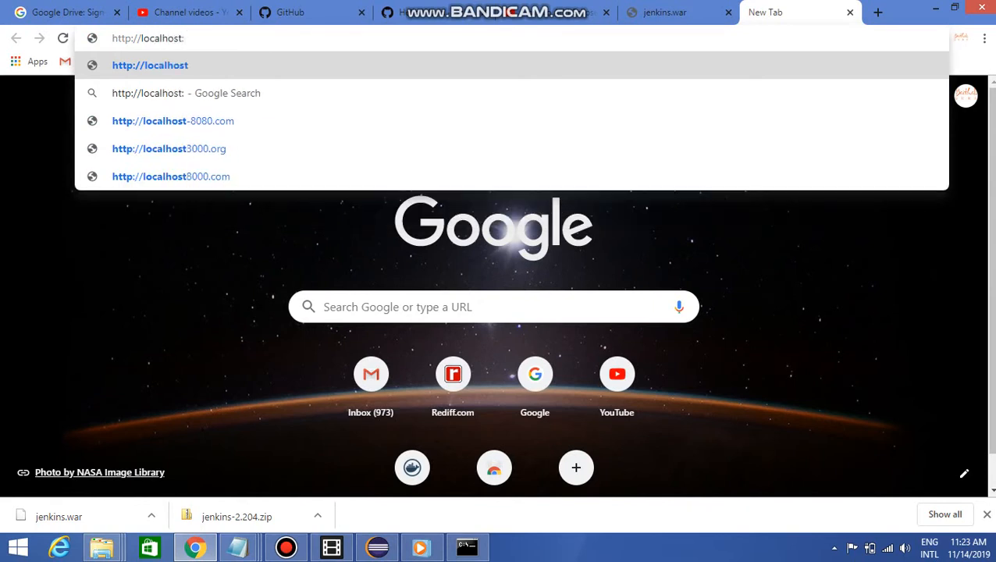
text(8080)
key(Return)
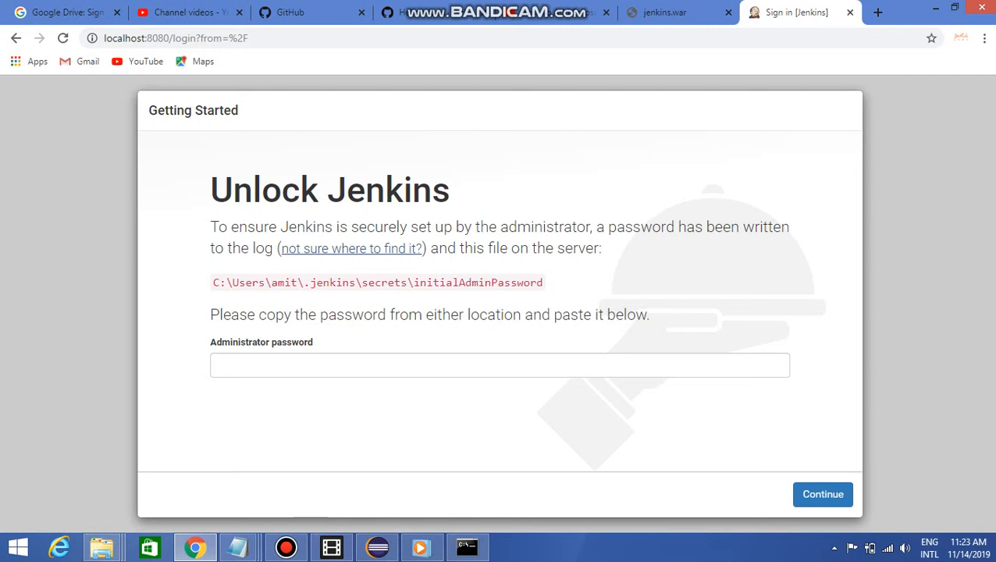
Copy the initial admin password from the Notepad note, submit it as the Unlock Jenkins administrator password, and dismiss the browser's offer to save it
click(238, 548)
click(411, 478)
drag(664, 201, 193, 201)
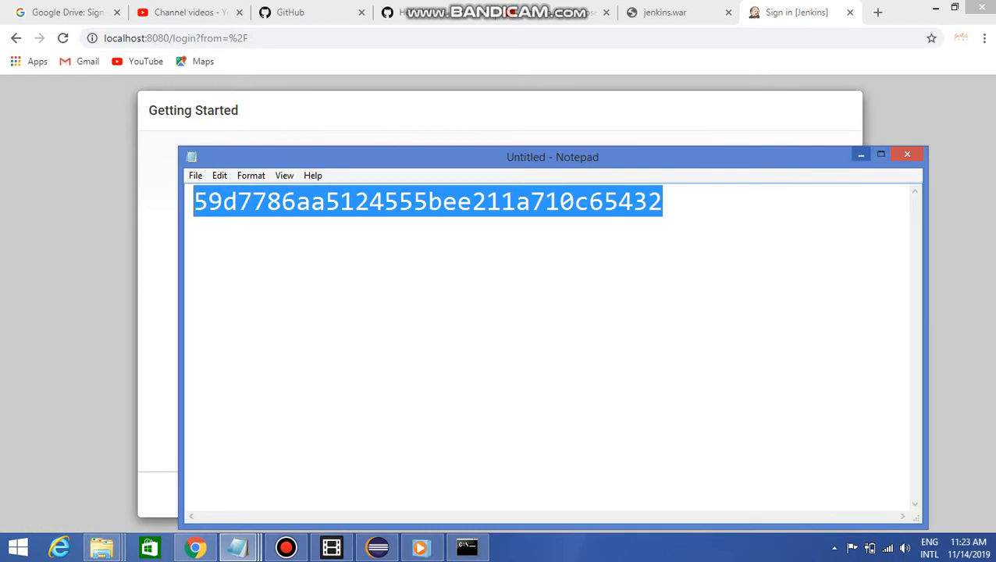
click(862, 155)
click(219, 365)
key(ctrl+v)
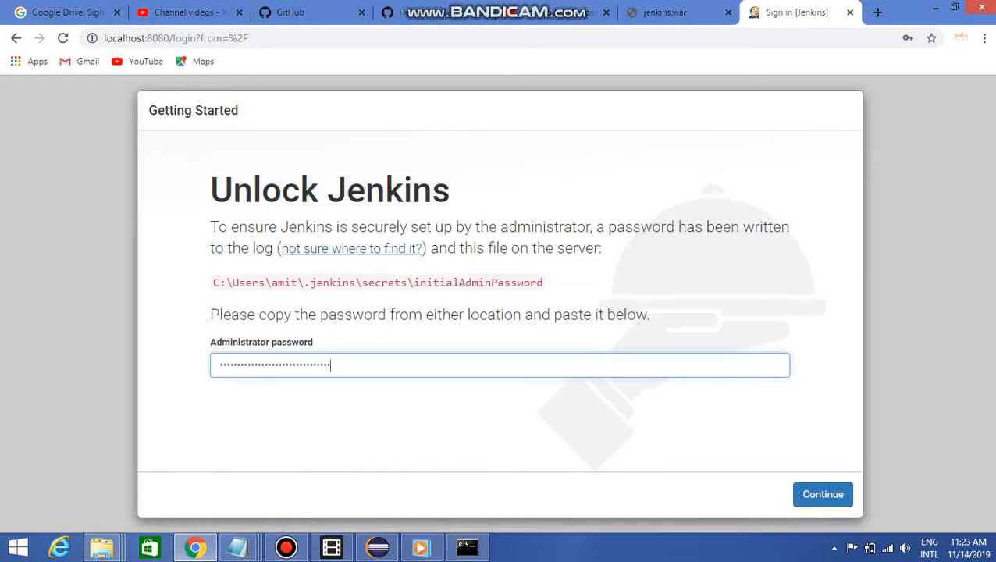
click(823, 494)
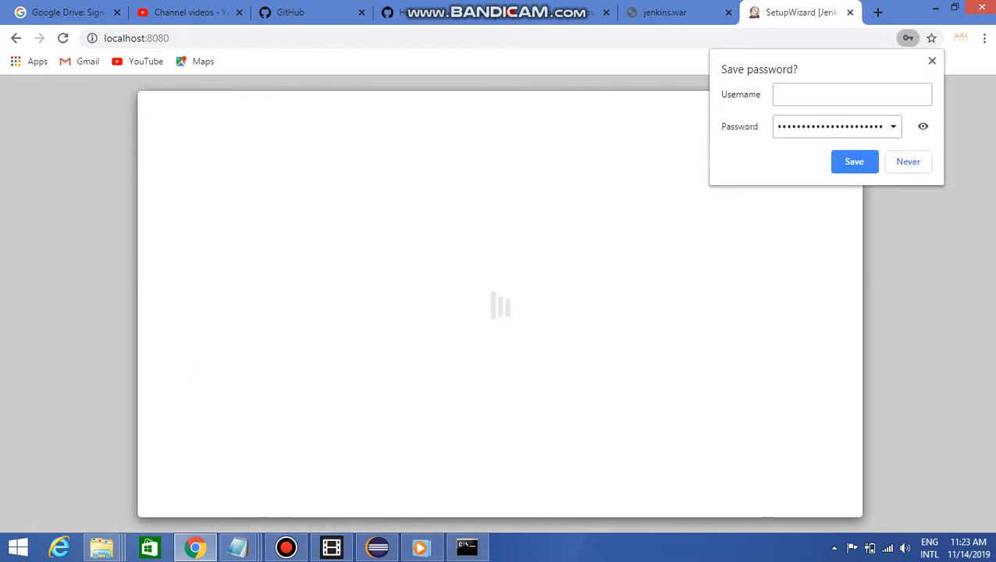
click(933, 61)
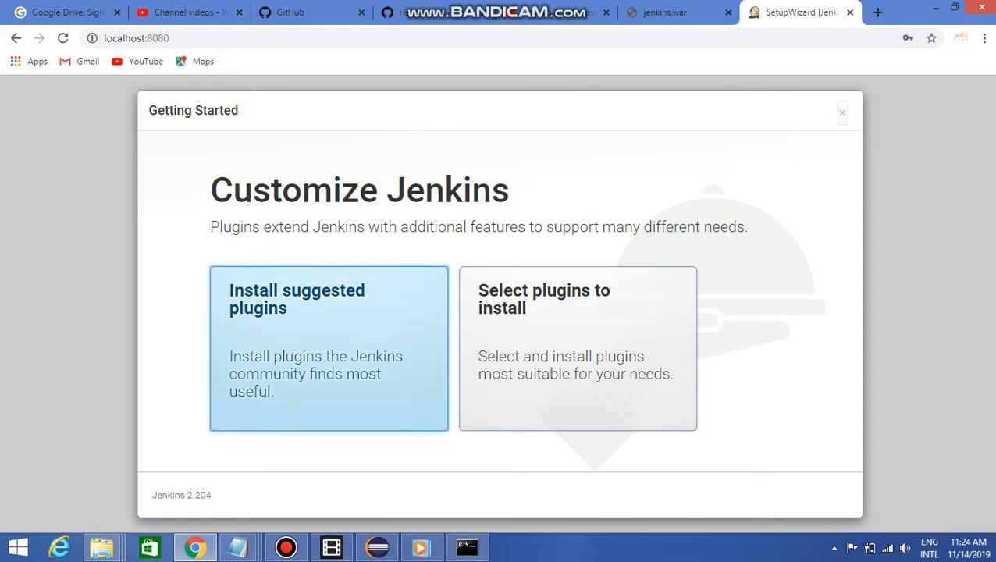
Try to install the suggested plugins from Customize Jenkins, and retry after the connection error
click(328, 349)
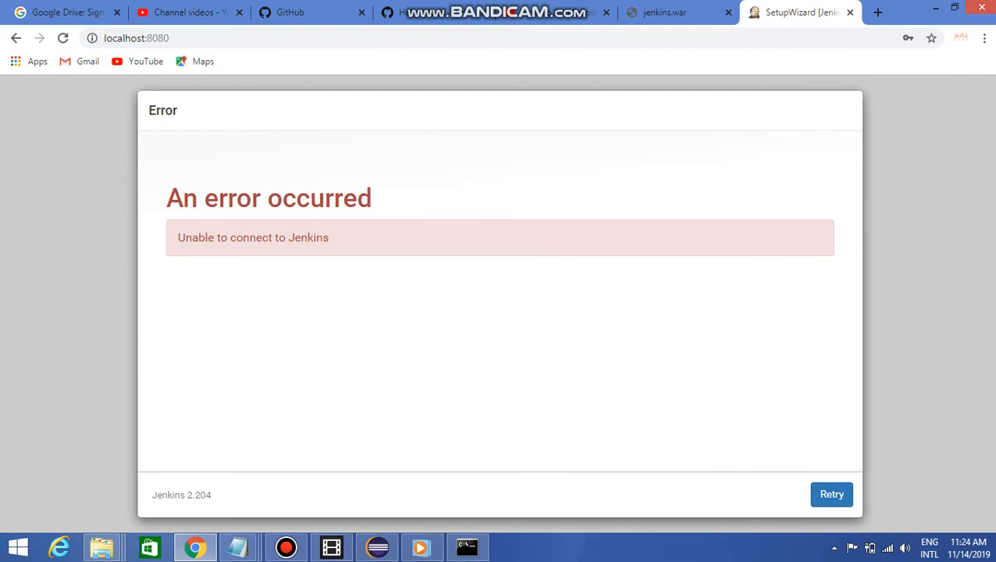
click(832, 494)
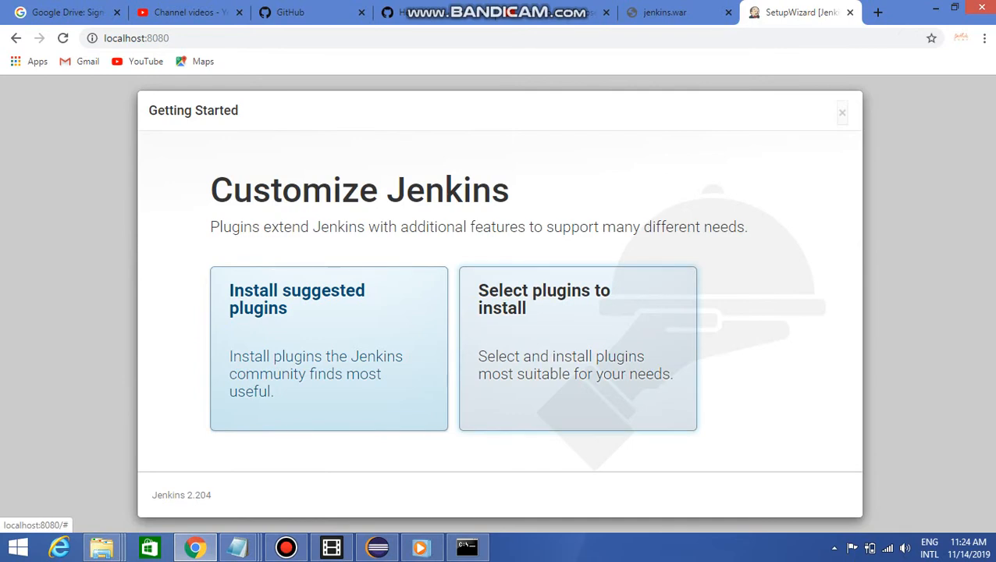
Choose to select the plugins individually and add Parameterized Trigger under Pipelines and Continuous Delivery
click(578, 367)
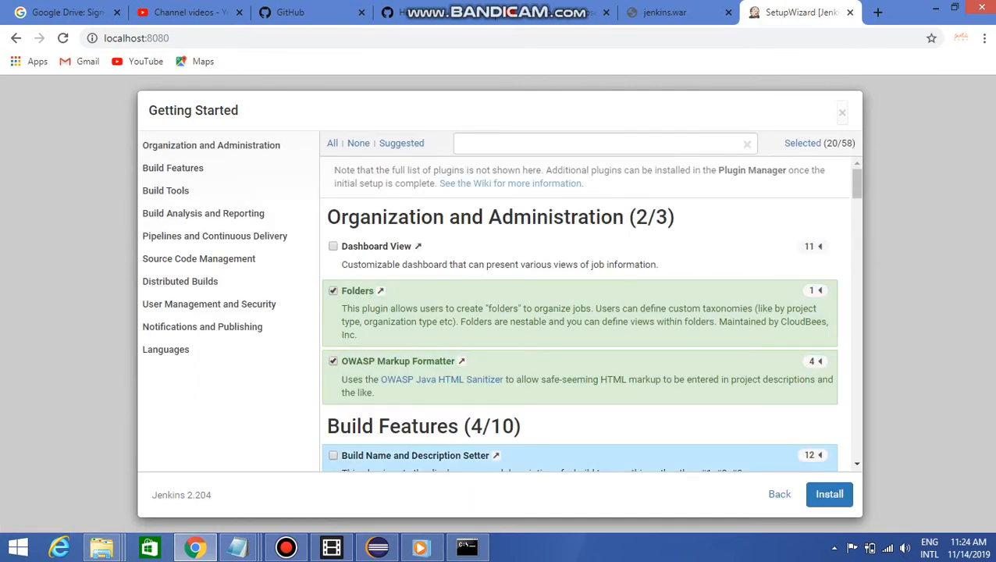
scroll(585, 312, down, 3)
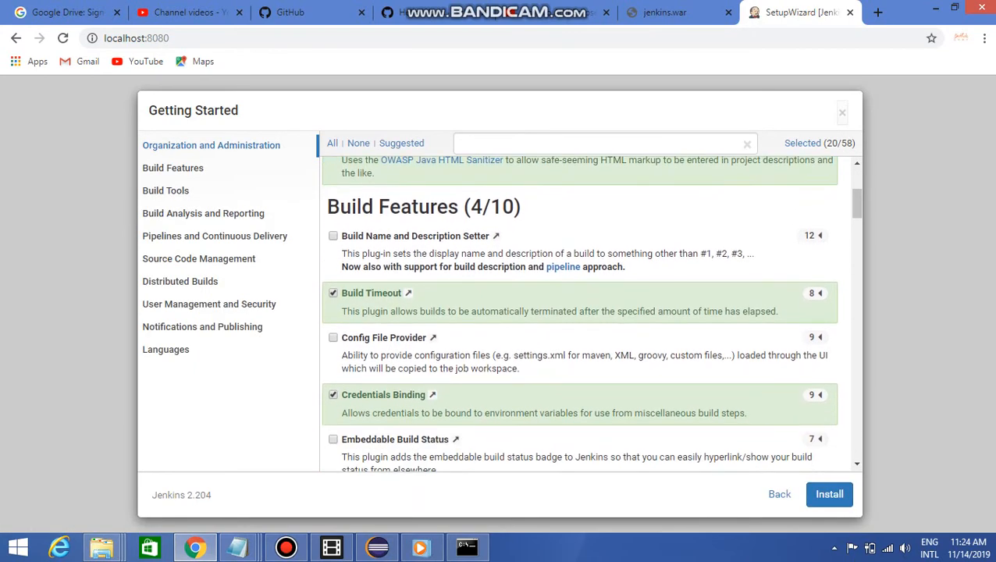
scroll(584, 313, down, 2)
scroll(584, 312, down, 3)
scroll(579, 313, down, 7)
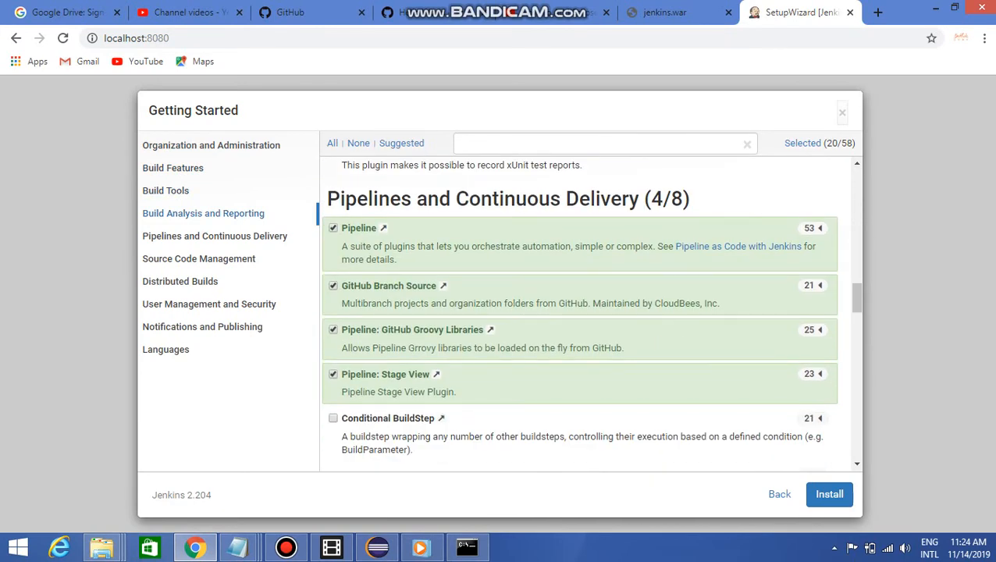
scroll(580, 312, down, 3)
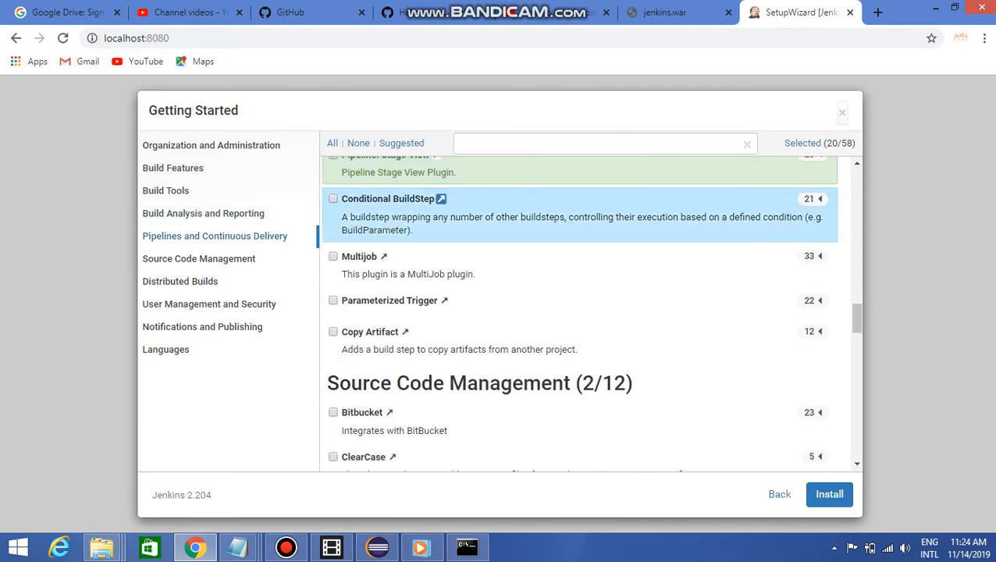
scroll(579, 312, up, 2)
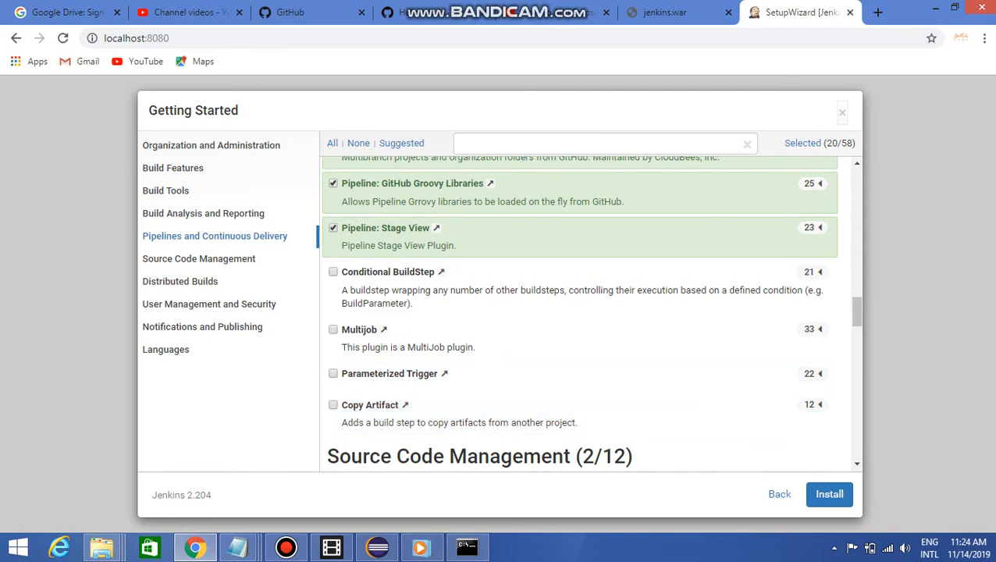
click(390, 374)
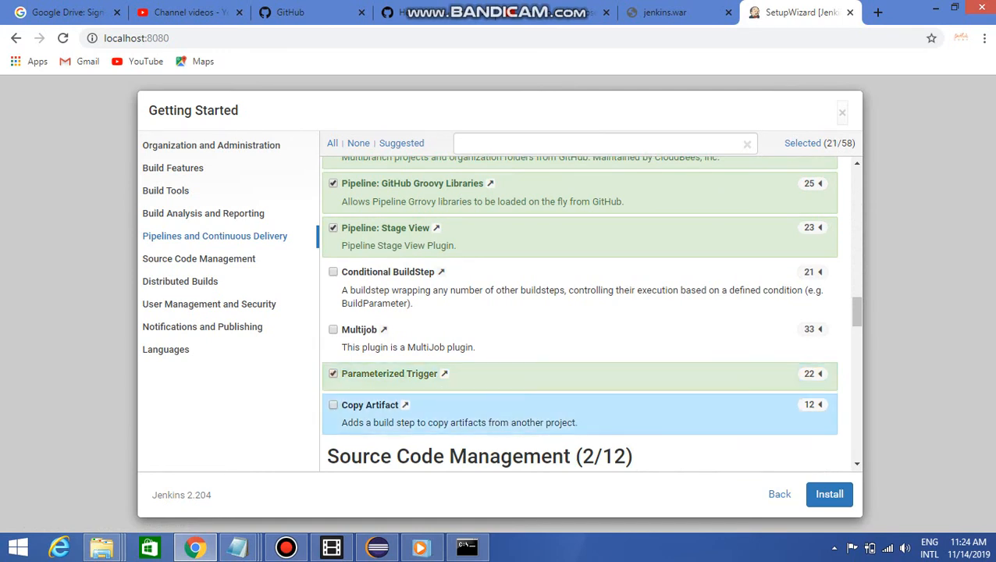
Review the Source Code Management plugins and start installing the selected plugins
scroll(499, 414, down, 2)
scroll(580, 422, down, 1)
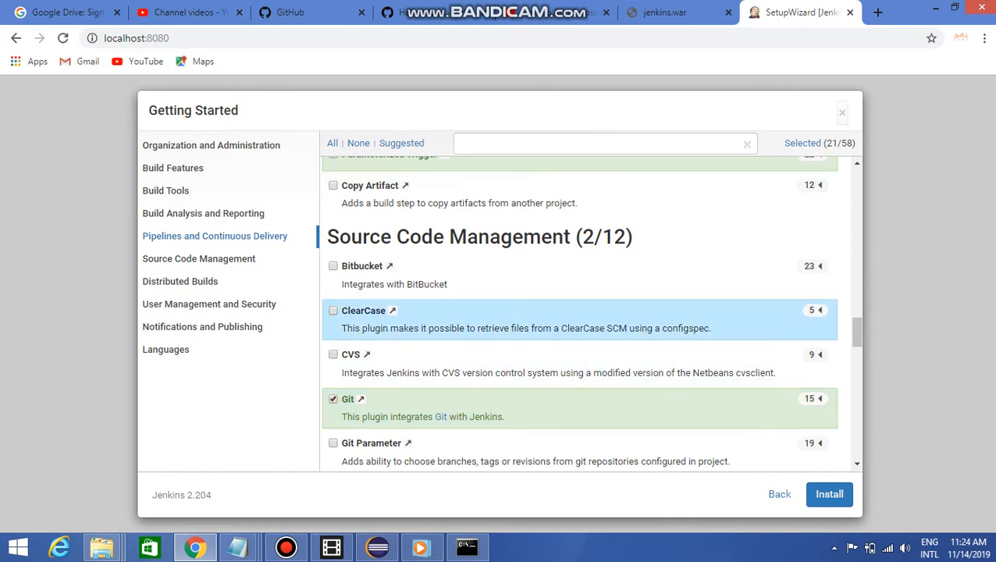
scroll(579, 328, down, 3)
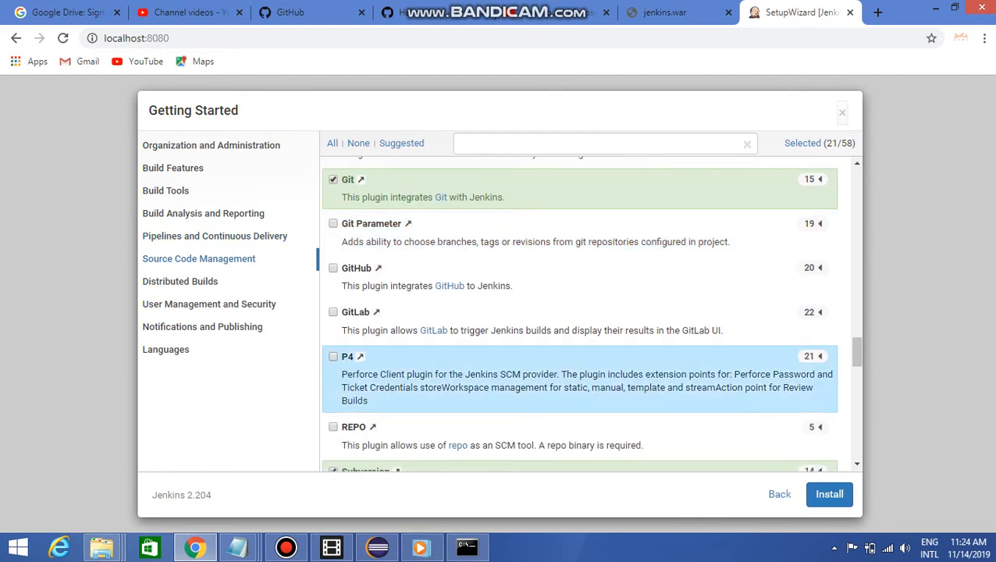
scroll(580, 394, down, 1)
click(829, 494)
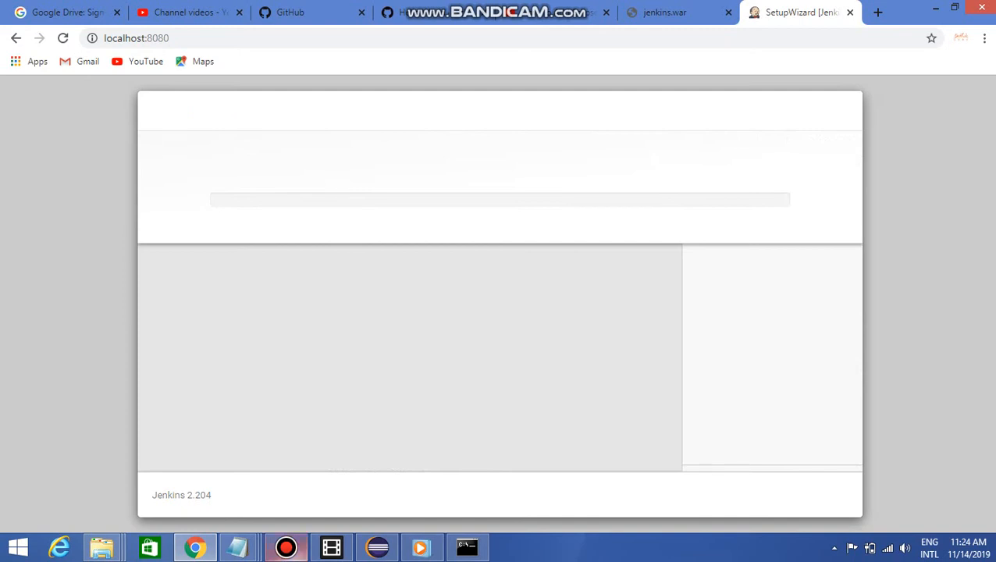
click(286, 548)
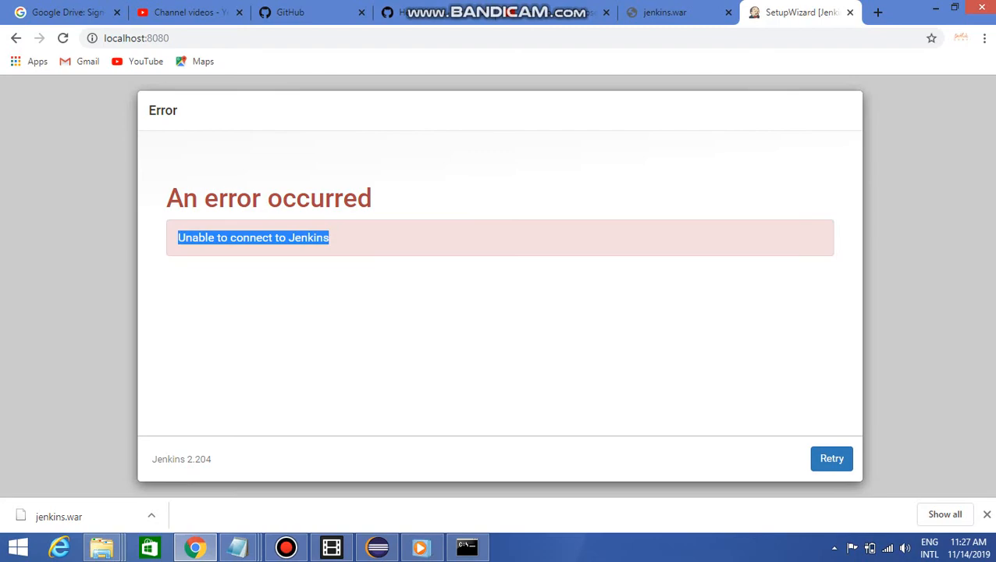
Examine the jenkins.war version list and its address on the updates.jenkins-ci.org/download/war/ page
click(674, 13)
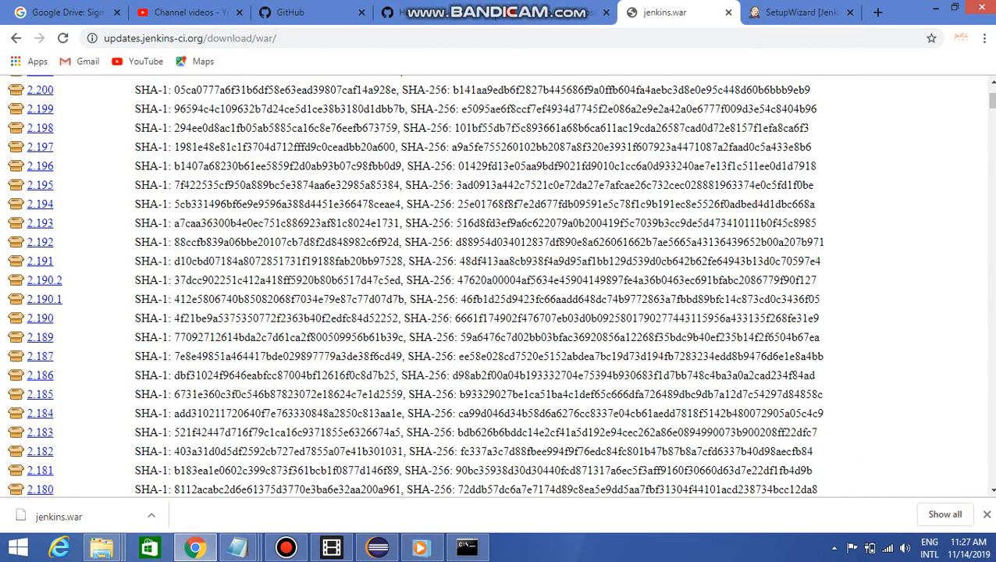
scroll(497, 286, up, 2)
key(ctrl+l)
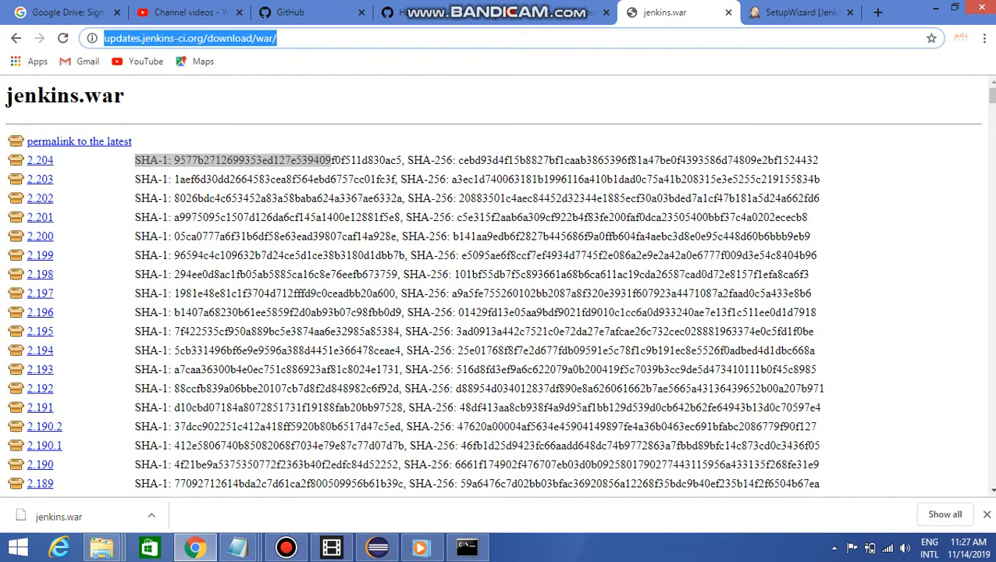
scroll(37, 399, down, 1)
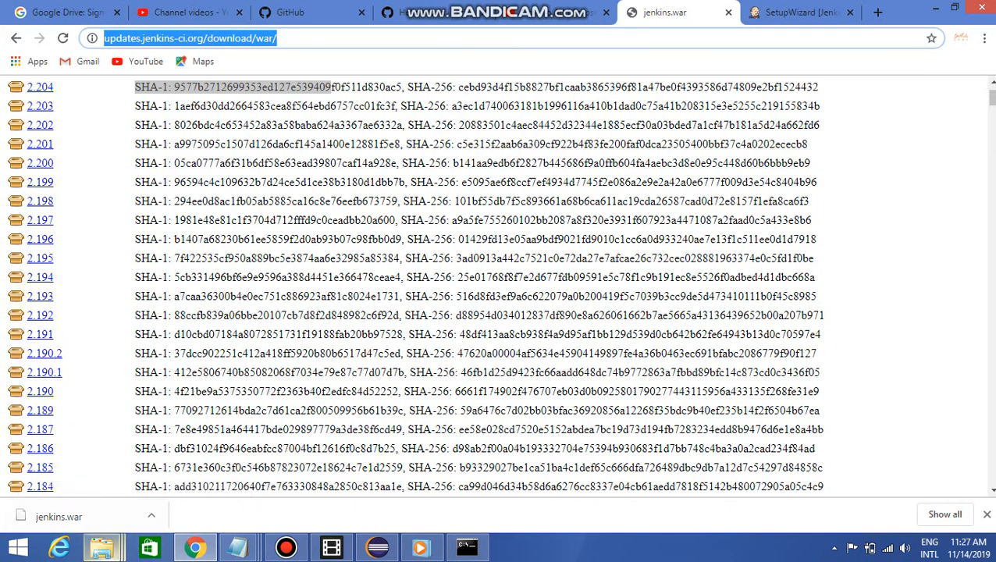
Switch to File Explorer, open the 1.9 subfolder of the jenkins folder, and launch a command prompt there
click(102, 546)
click(95, 475)
double_click(165, 109)
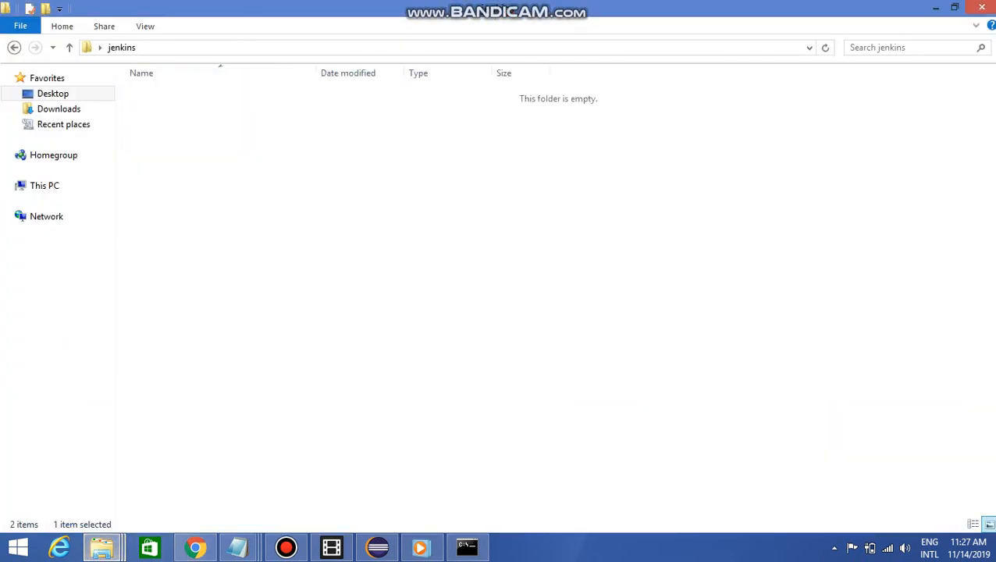
click(297, 48)
text(cmd)
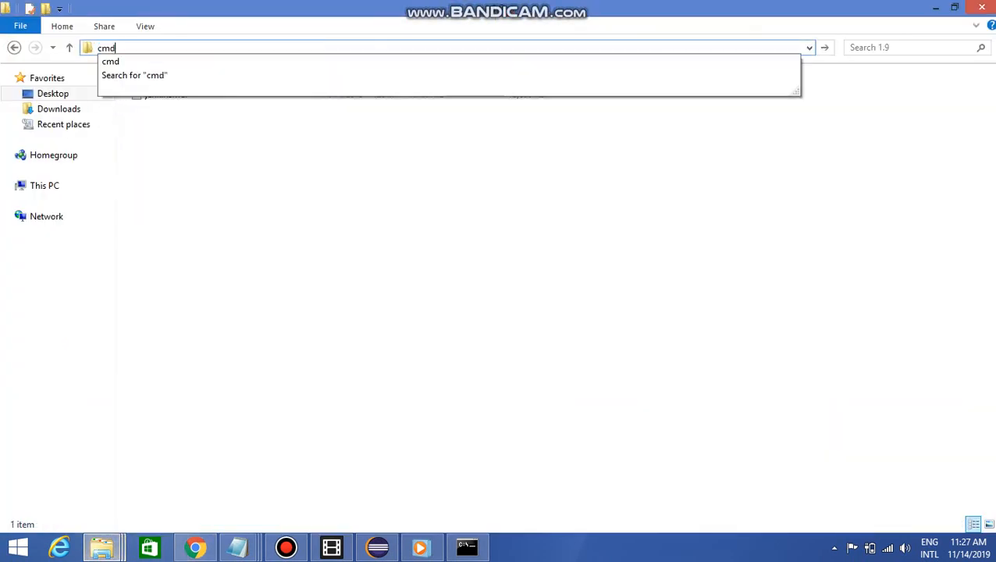
key(Return)
Begin a java -jar command in the new command prompt and select jenkins.war in the 1.9 folder
text(java)
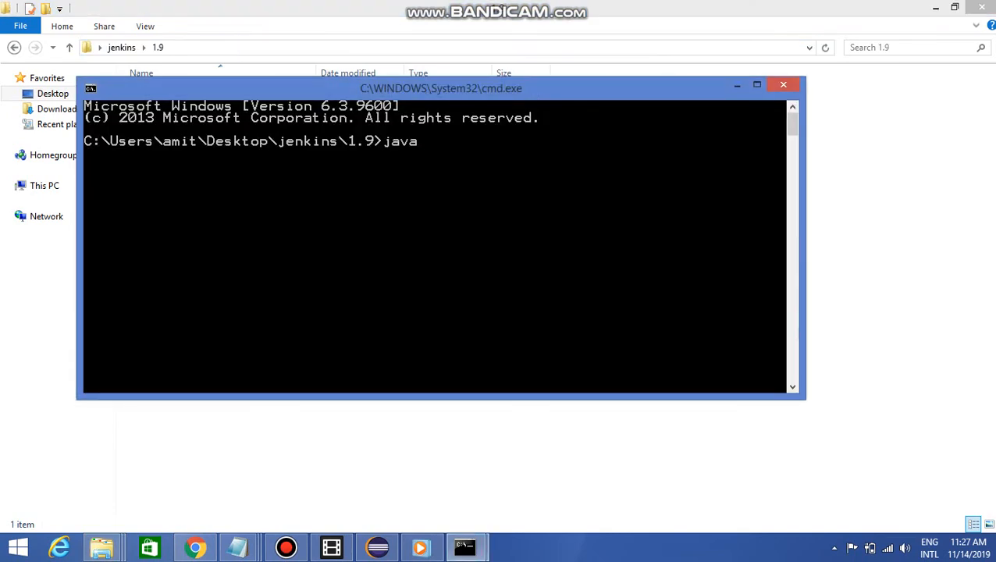
text( -jar)
drag(442, 88, 449, 182)
click(167, 95)
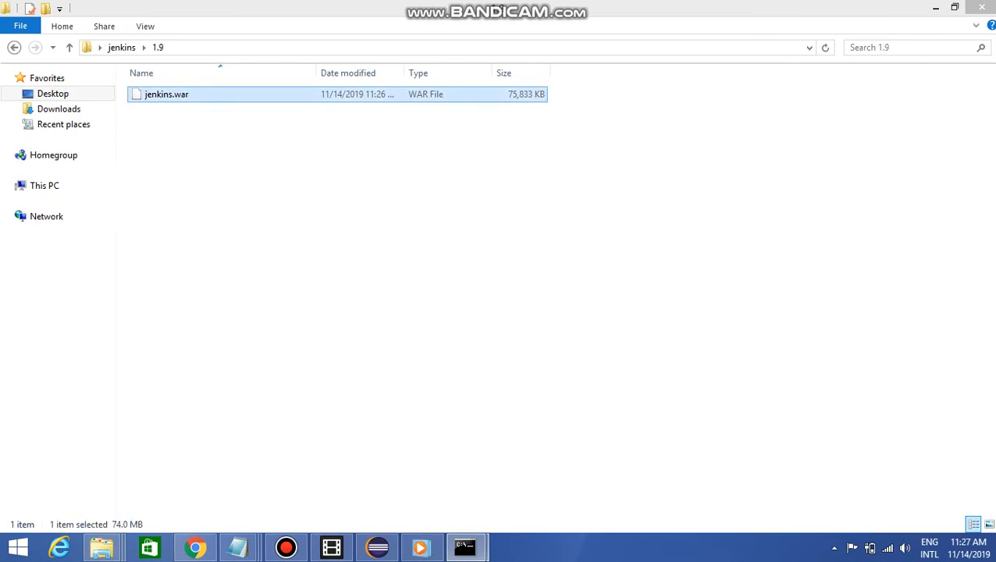
Return to the command prompt running Jenkins and cancel its text selection so the process resumes
mouse_move(465, 547)
click(388, 441)
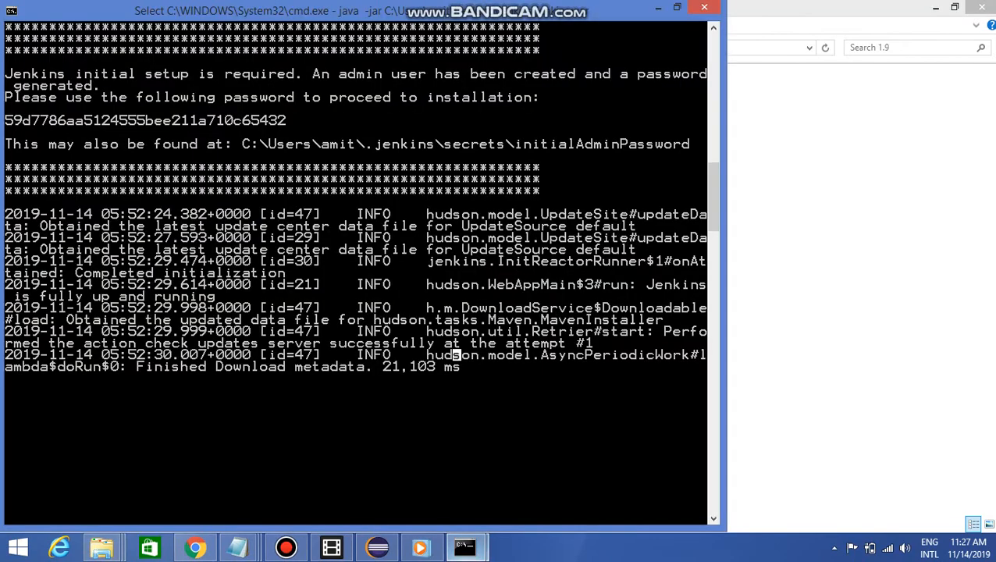
key(Return)
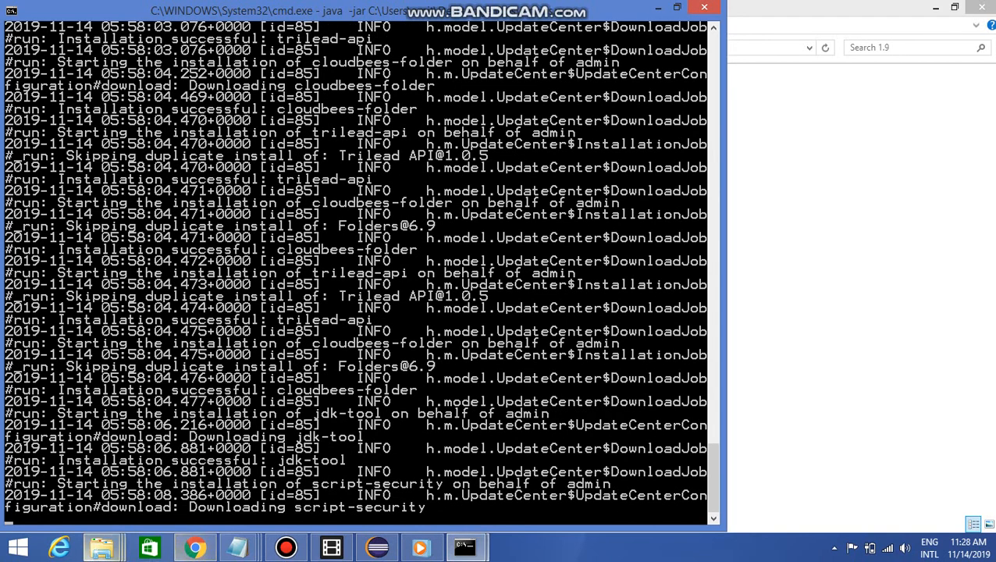
Go back to the Jenkins setup wizard in Chrome and retry the connection
click(195, 546)
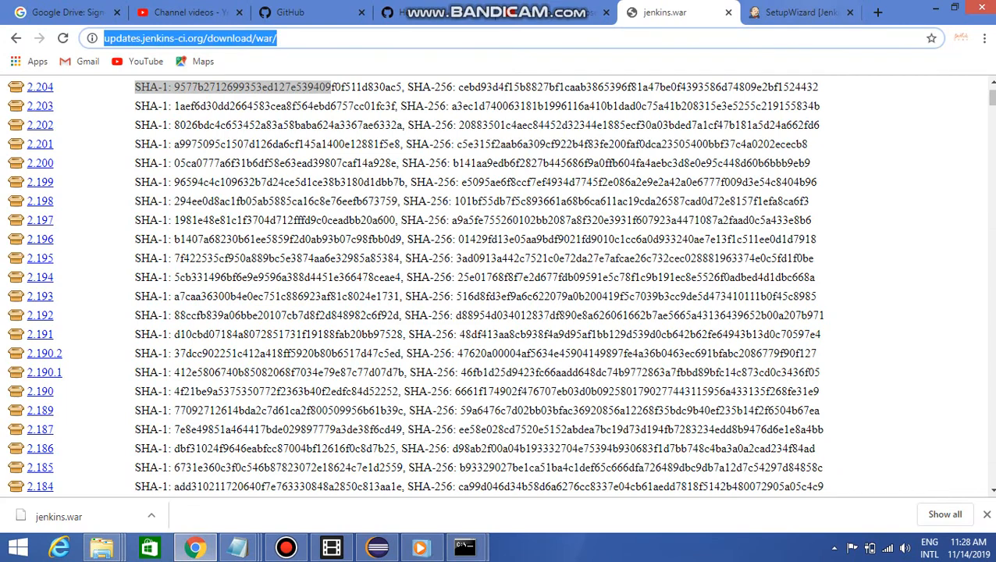
key(ctrl+Tab)
click(832, 460)
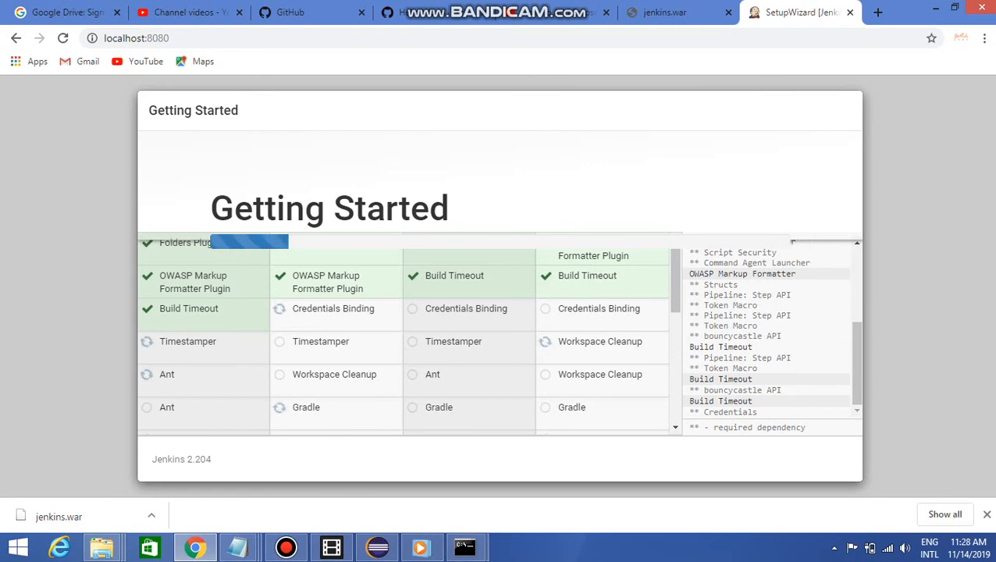
Examine the plugin installation log in the Jenkins command prompt, and minimize that window
mouse_move(465, 547)
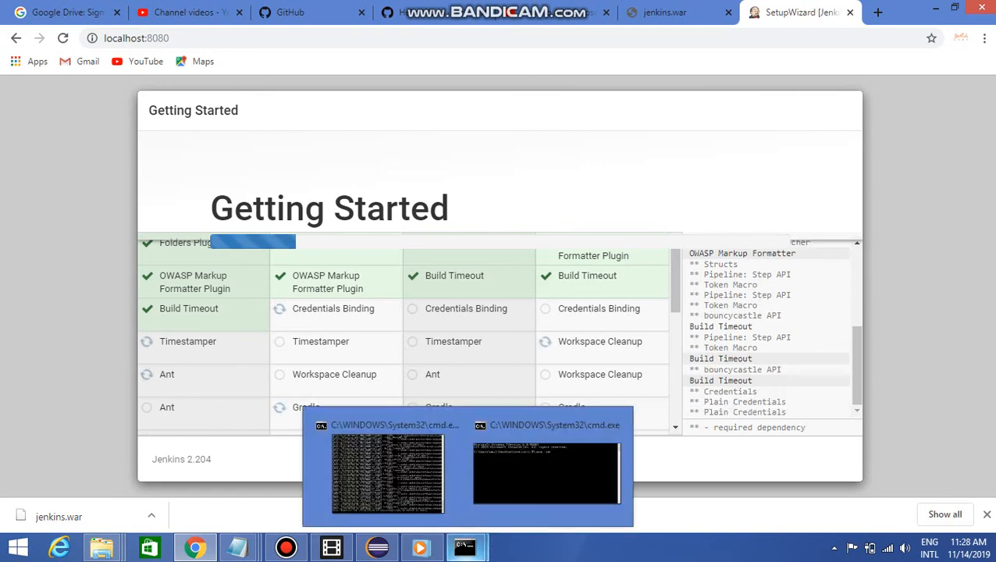
click(388, 468)
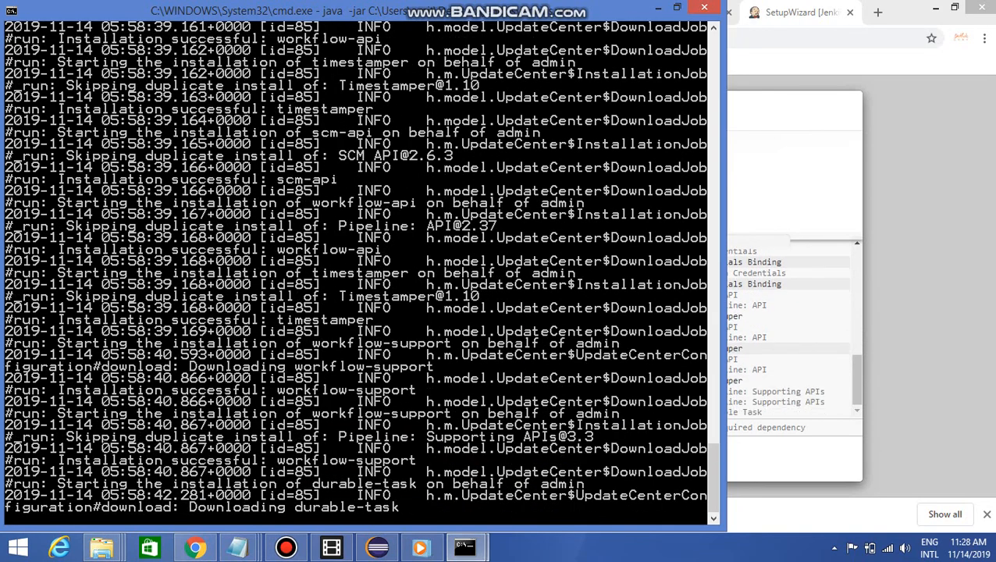
click(658, 8)
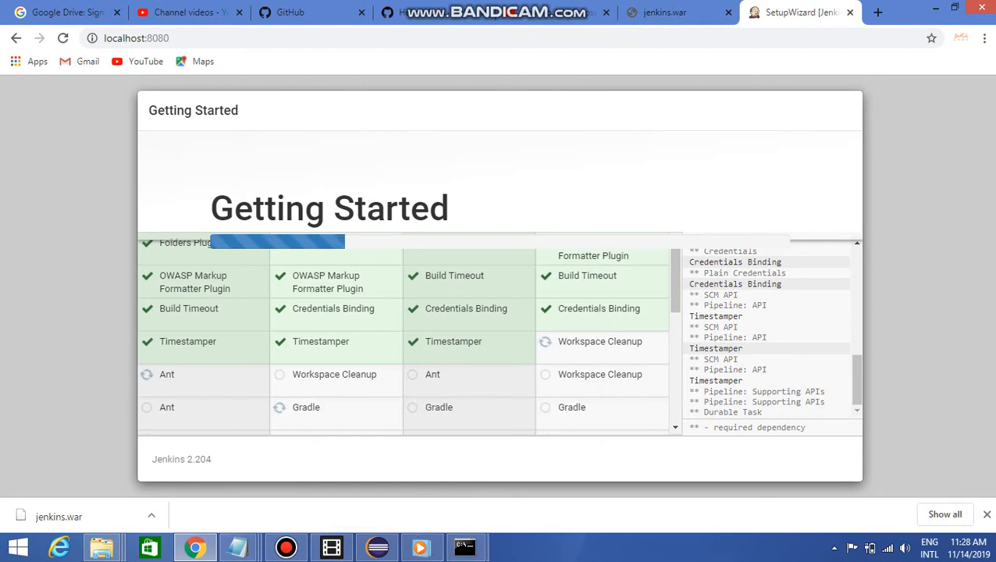